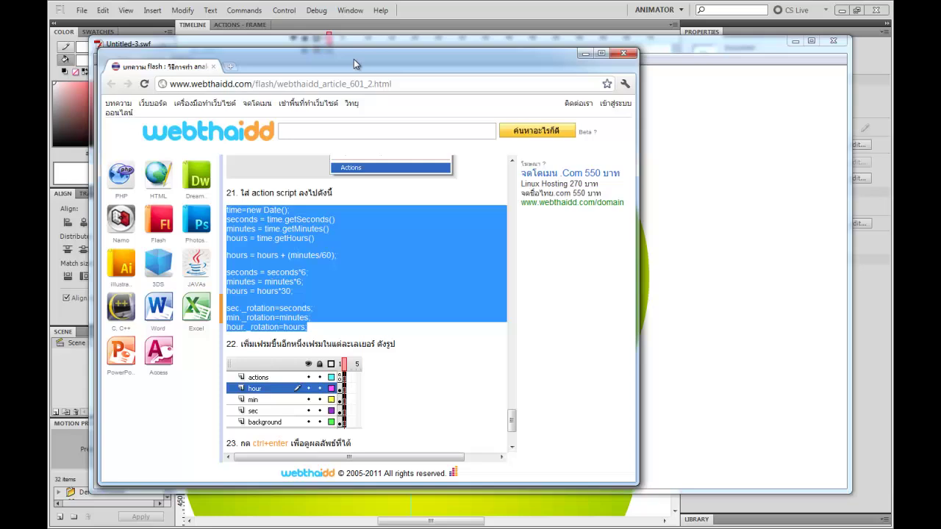
# Examine the webthaidd analog clock tutorial from the document setup through the background and second-hand layer instructions.
pyautogui.doubleClick(353, 59)
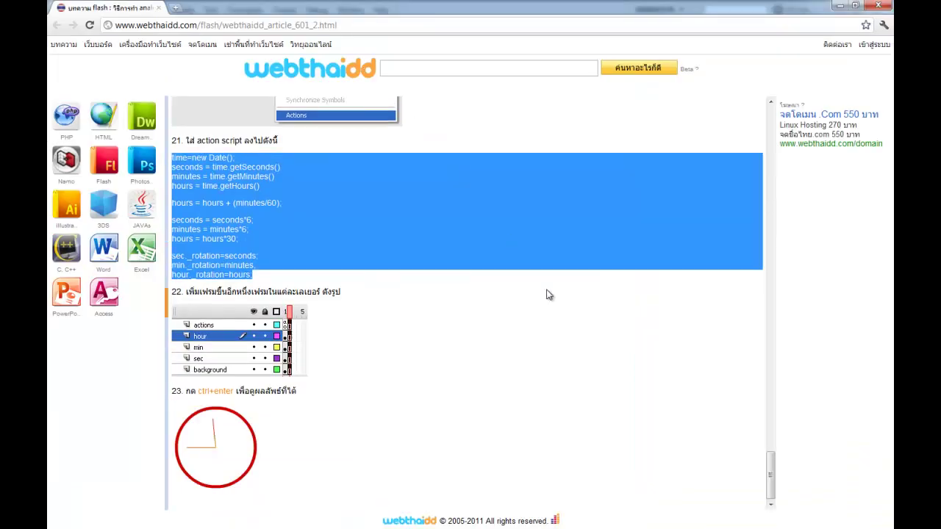
pyautogui.moveTo(771, 475); pyautogui.dragTo(771, 118)
pyautogui.scroll(-3, 654, 292)
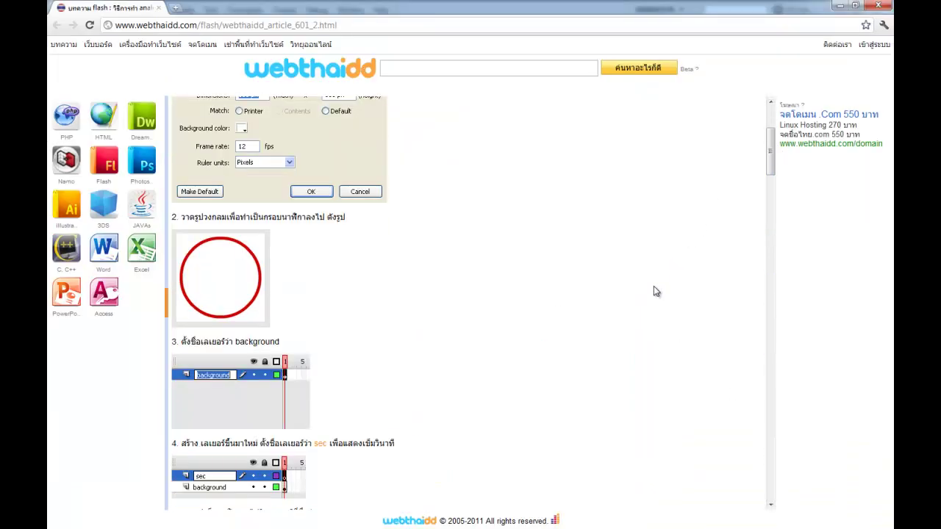
pyautogui.scroll(-7, 653, 291)
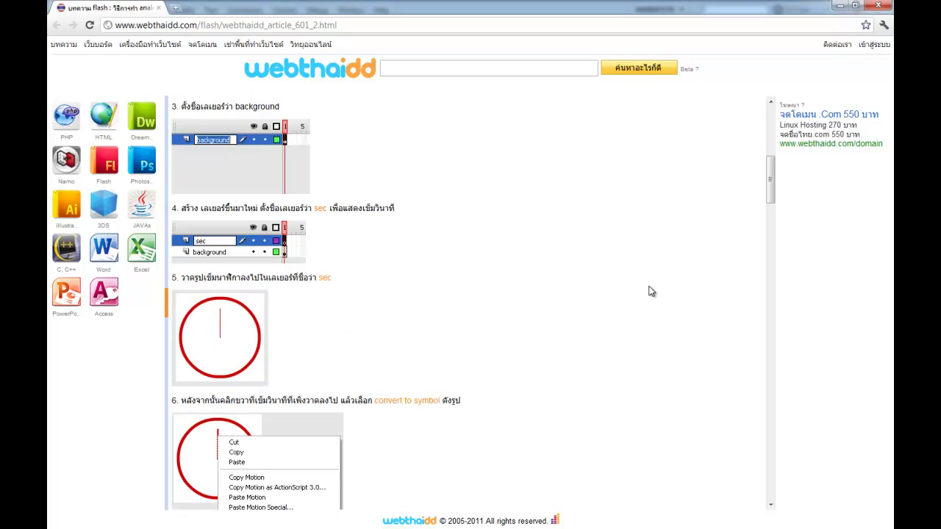
pyautogui.scroll(-2, 639, 280)
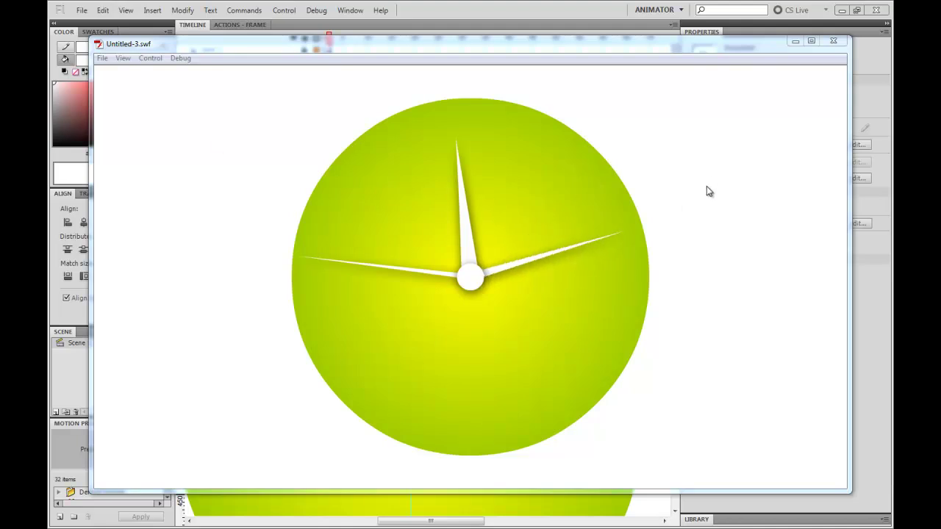
# Close the clock movie preview and create a new ActionScript 2.0 document with the stage fitted in the window.
pyautogui.click(831, 43)
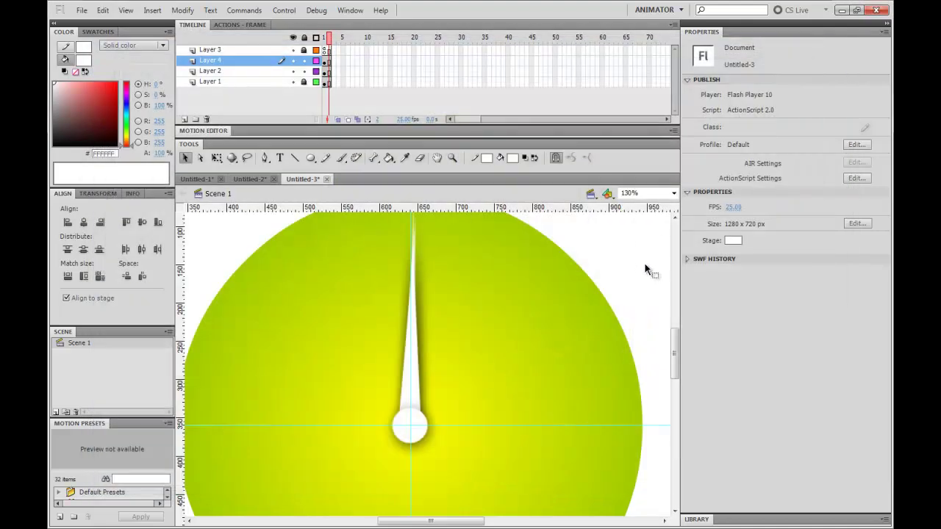
pyautogui.hotkey('ctrl', 'n')
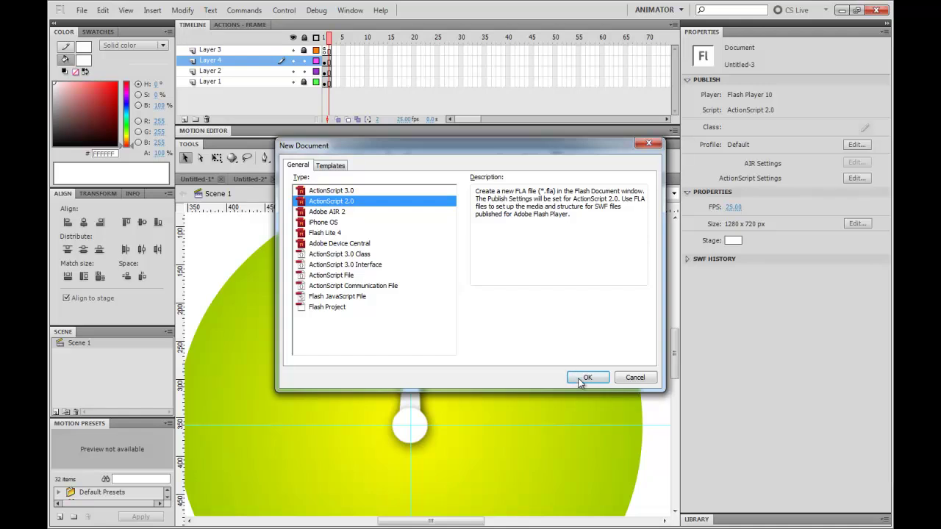
pyautogui.click(583, 380)
pyautogui.click(673, 194)
pyautogui.click(672, 205)
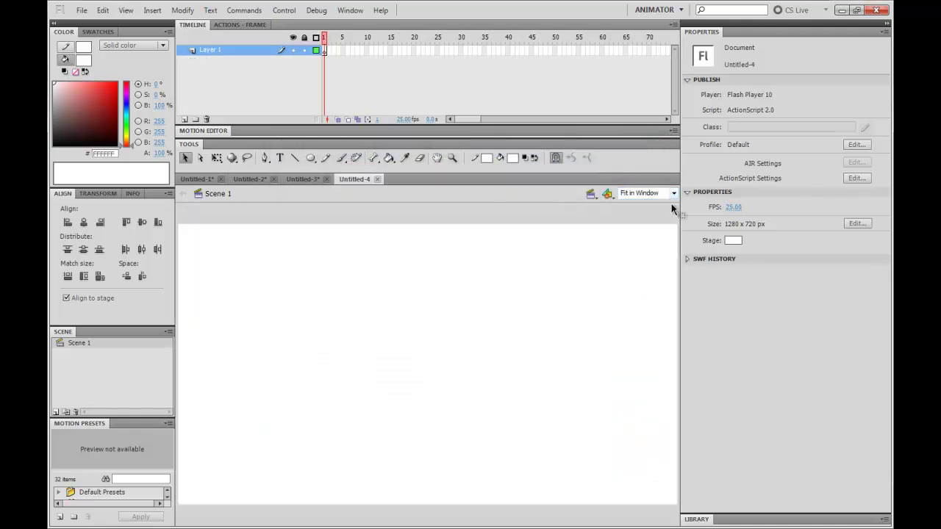
# Set the document dimensions to 800 px wide by 600 px high.
pyautogui.click(857, 222)
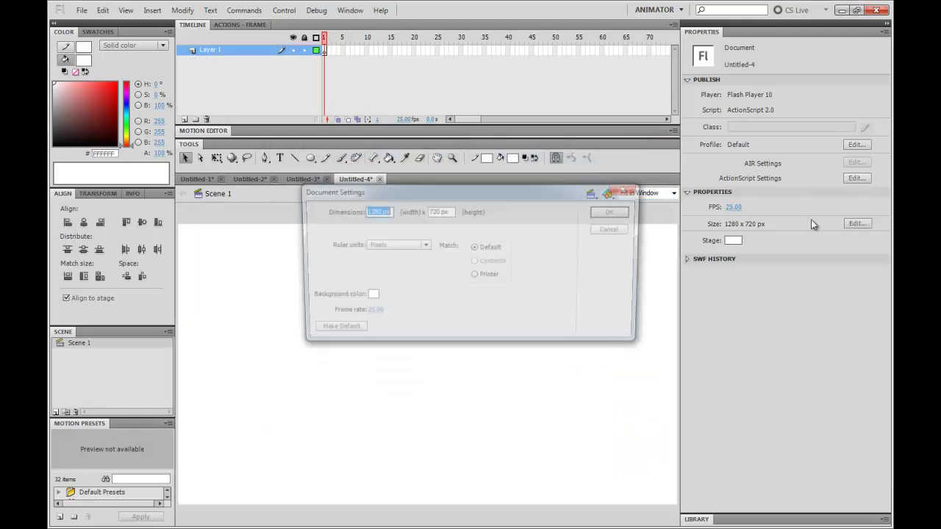
pyautogui.write('800')
pyautogui.press('Tab')
pyautogui.write('60')
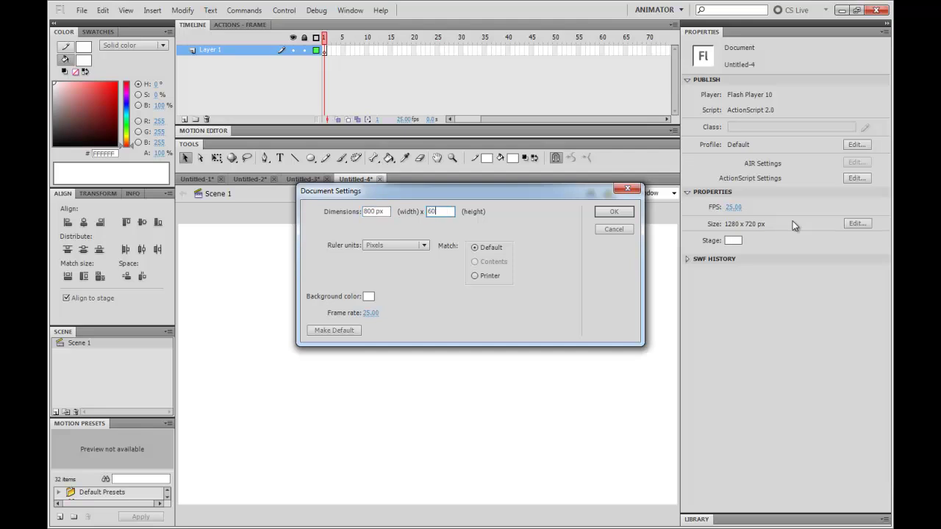
pyautogui.write('0')
pyautogui.press('Return')
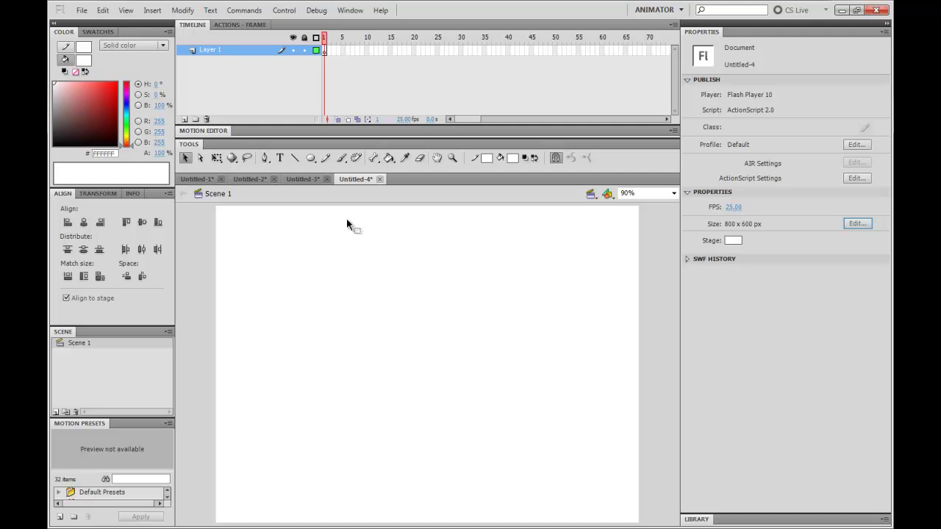
# Draw a circle about 478 px in diameter on the stage with the Oval tool.
pyautogui.click(310, 160)
pyautogui.moveTo(395, 362); pyautogui.dragTo(502, 263)
pyautogui.hotkey('ctrl', 'z')
pyautogui.press('v')
pyautogui.hotkey('ctrl', 'shift', 'v')
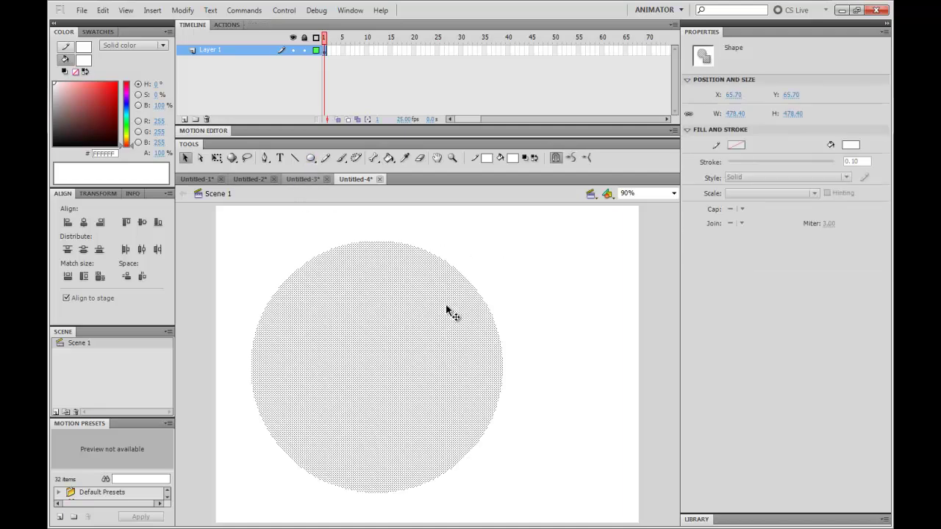
# Set the circle's fill to the solid colour #0099CC.
pyautogui.click(512, 157)
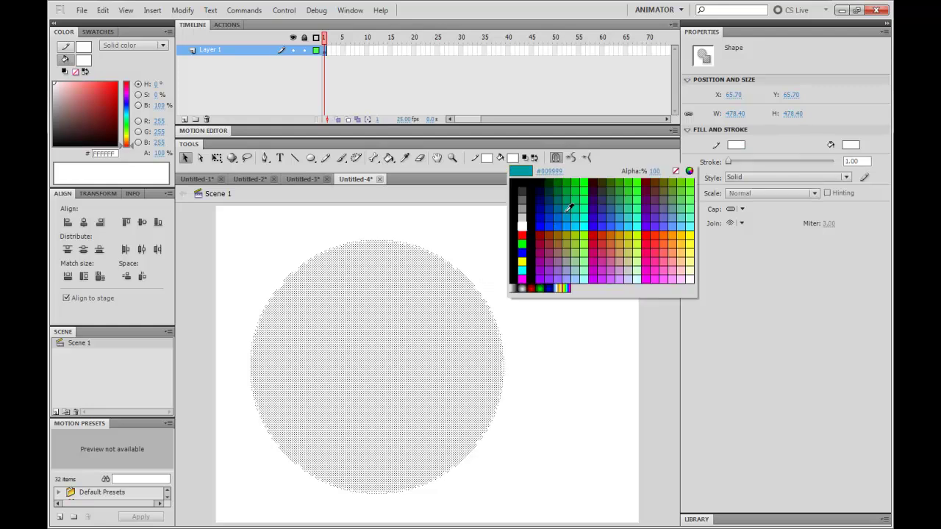
pyautogui.click(567, 208)
pyautogui.click(512, 157)
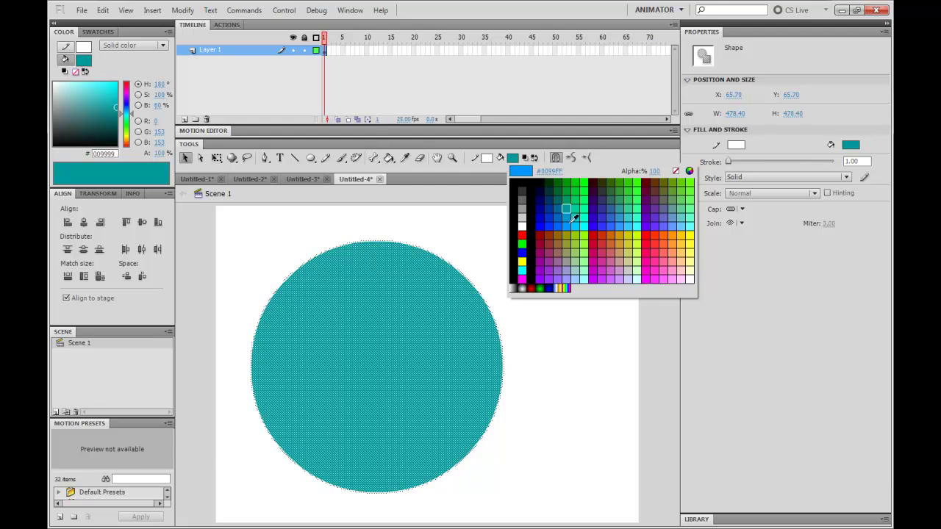
pyautogui.click(571, 213)
# Give the circle a dark blue #000033 outline with a stroke thickness of 10.95.
pyautogui.click(487, 161)
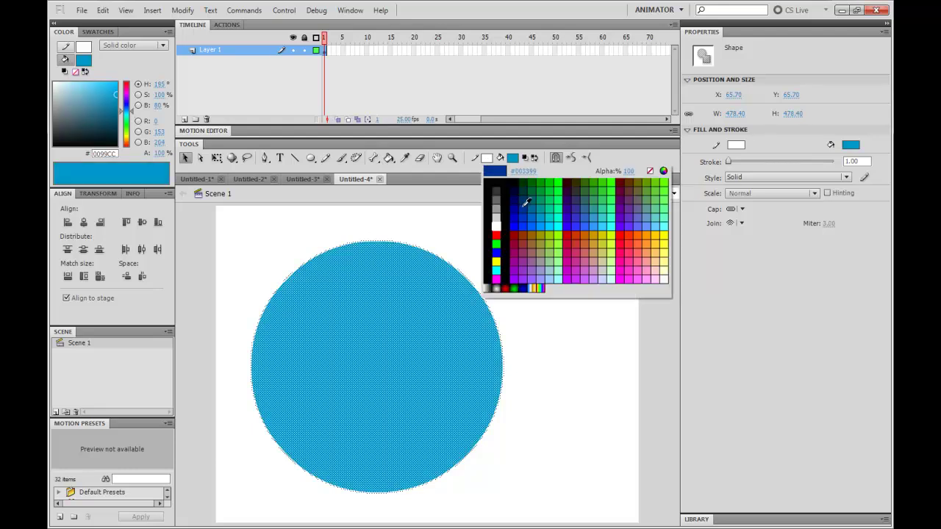
pyautogui.click(516, 195)
pyautogui.click(475, 253)
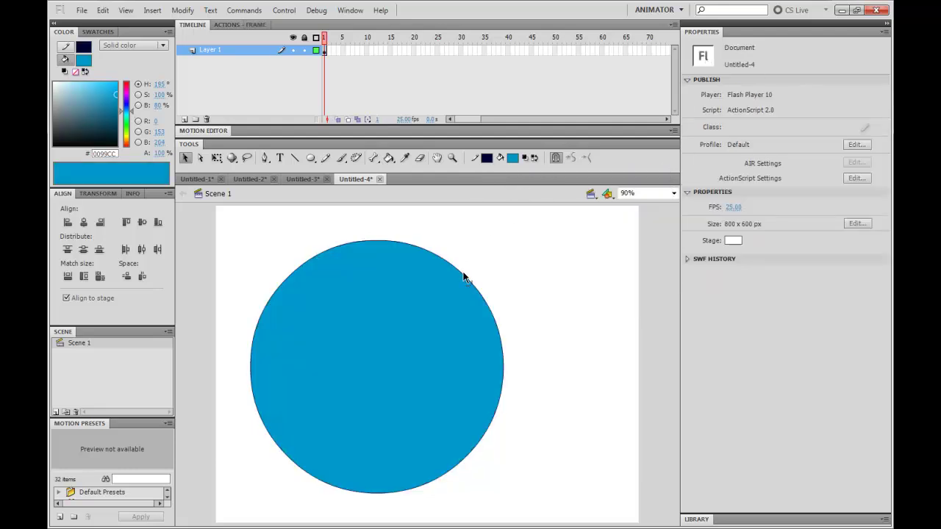
pyautogui.click(465, 277)
pyautogui.moveTo(732, 163)
pyautogui.mouseDown()
pyautogui.moveTo(742, 166)
pyautogui.moveTo(733, 164)
pyautogui.mouseUp()
pyautogui.doubleClick(399, 347)
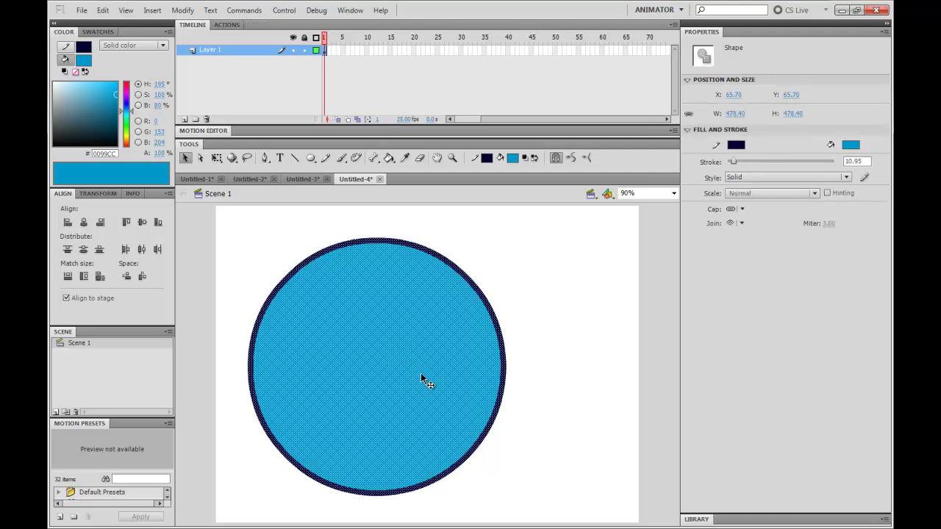
pyautogui.click(508, 311)
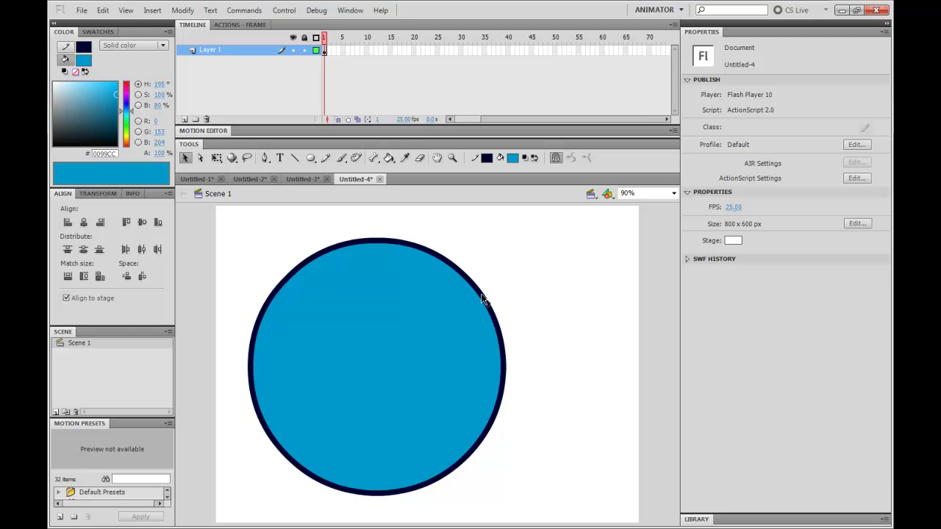
# Delete the circle's outline and centre the remaining fill vertically and horizontally on the stage.
pyautogui.click(486, 302)
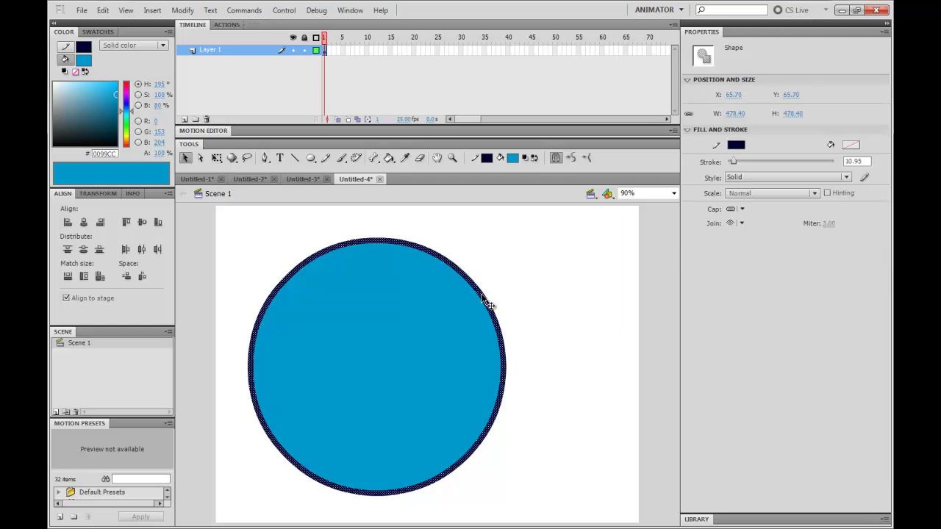
pyautogui.press('Delete')
pyautogui.click(444, 302)
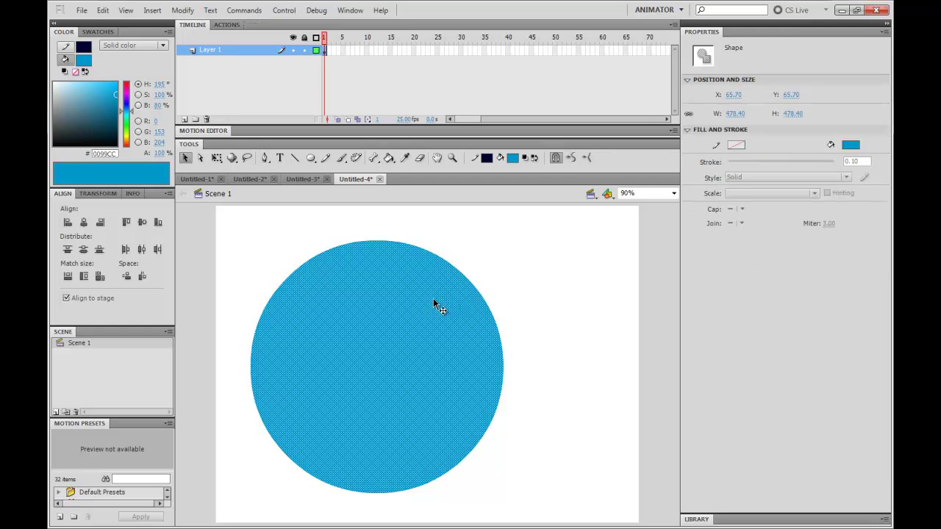
pyautogui.click(83, 249)
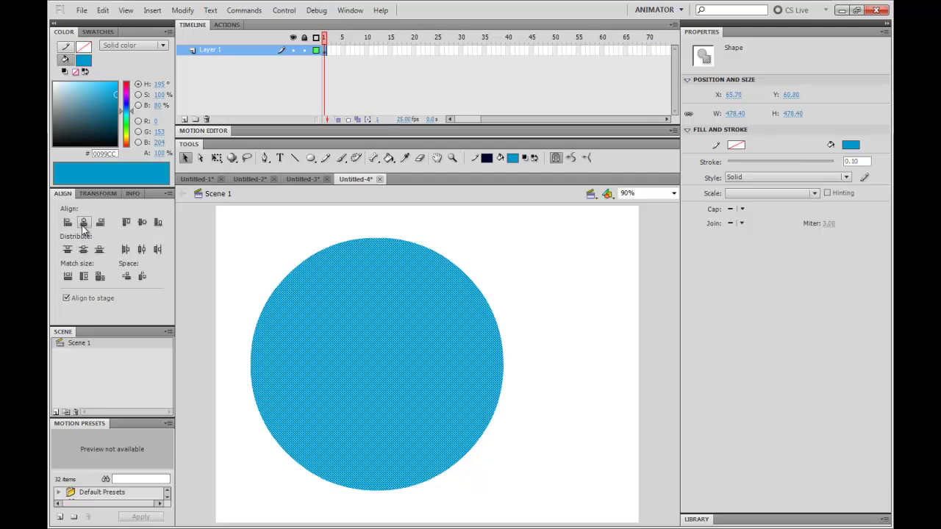
pyautogui.click(84, 222)
pyautogui.click(569, 276)
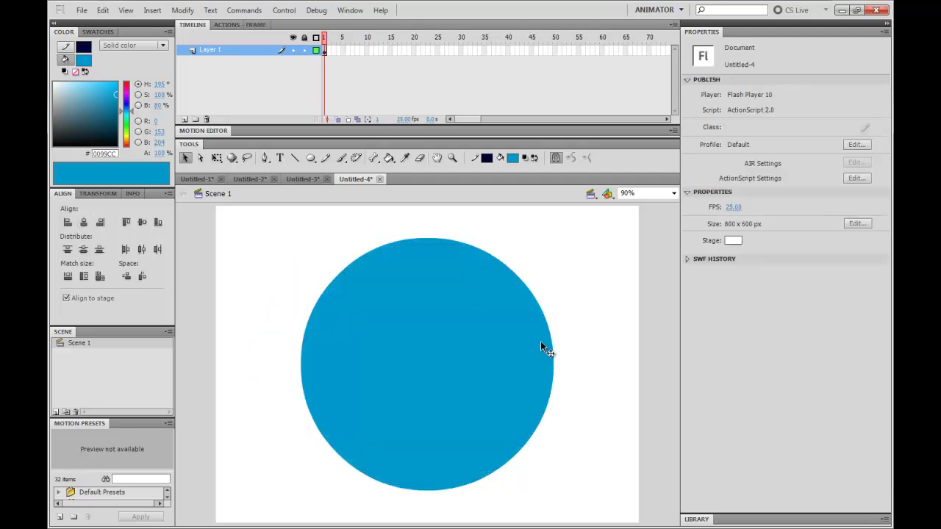
# Apply a radial gradient fill to the circle, with a #00E9FF centre and a darker blue edge.
pyautogui.click(494, 350)
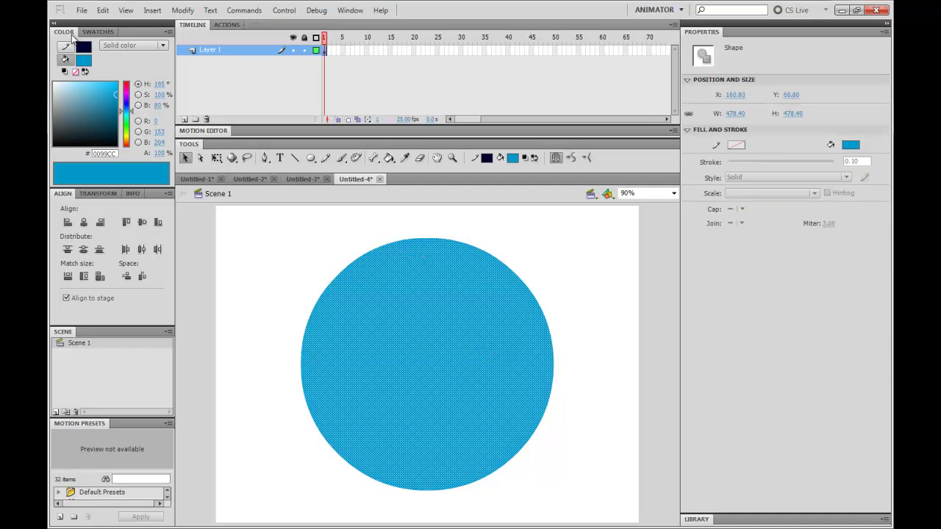
pyautogui.click(122, 45)
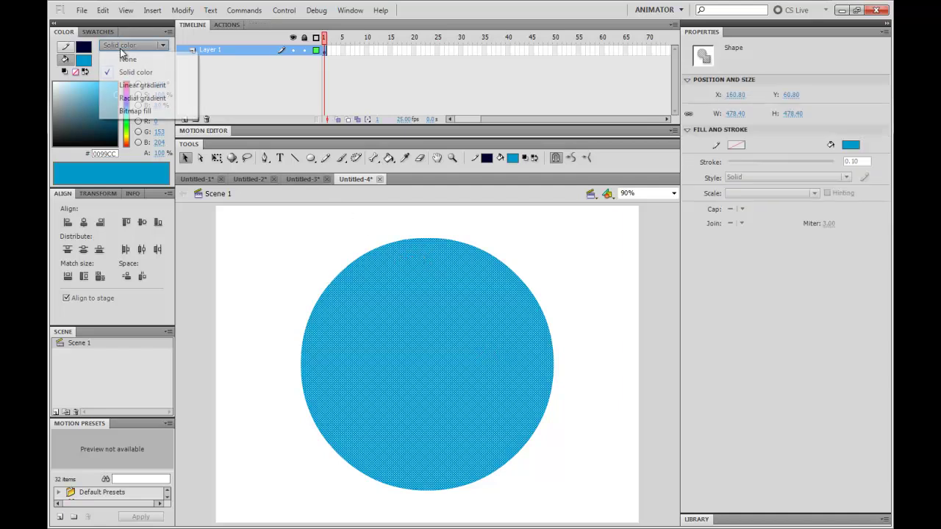
pyautogui.click(143, 99)
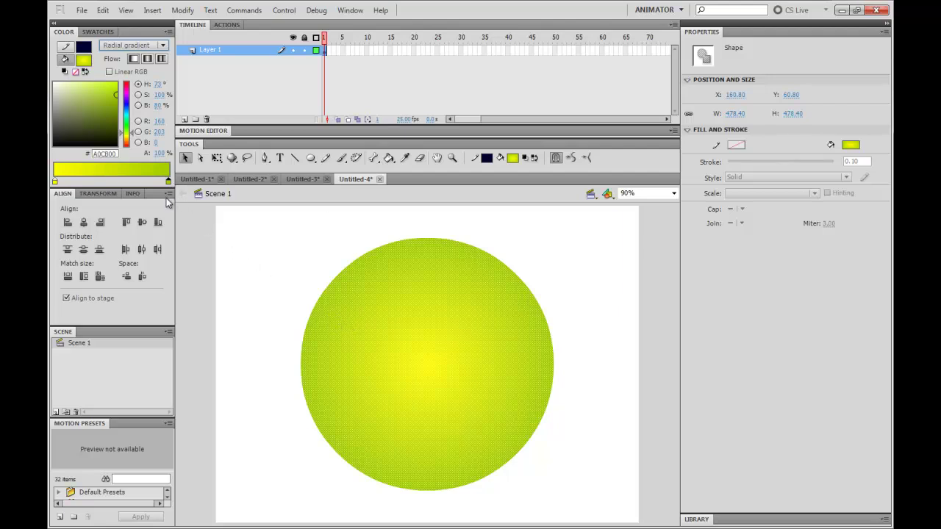
pyautogui.moveTo(128, 134); pyautogui.dragTo(130, 114)
pyautogui.click(55, 181)
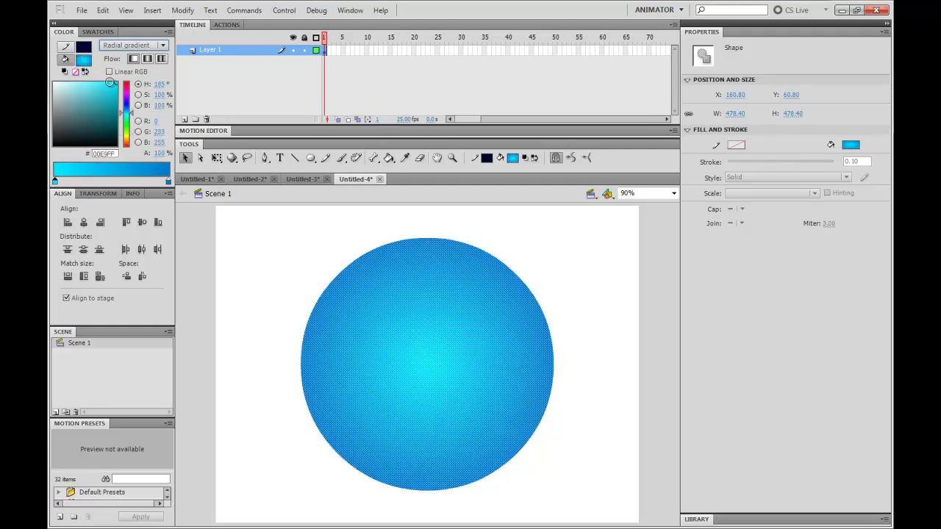
pyautogui.click(538, 264)
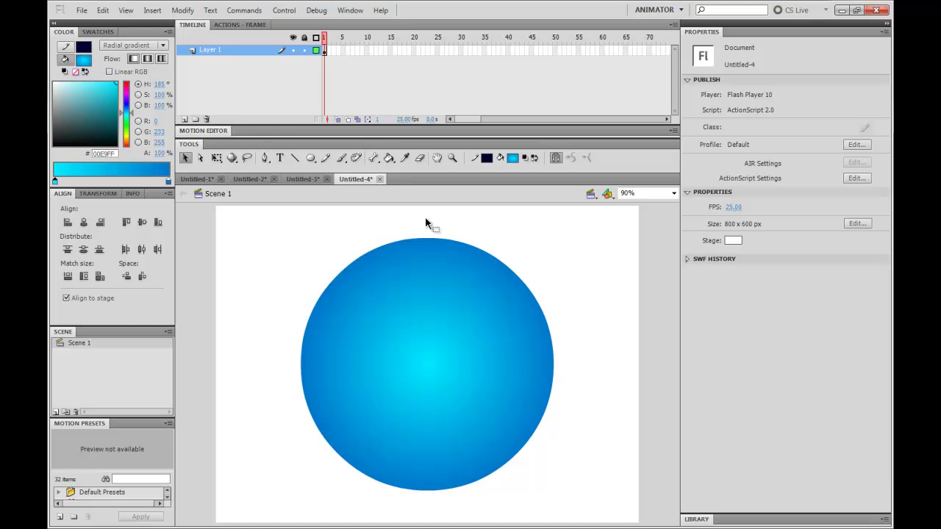
# Lock the circle's layer and rename it bg.
pyautogui.click(304, 50)
pyautogui.doubleClick(217, 55)
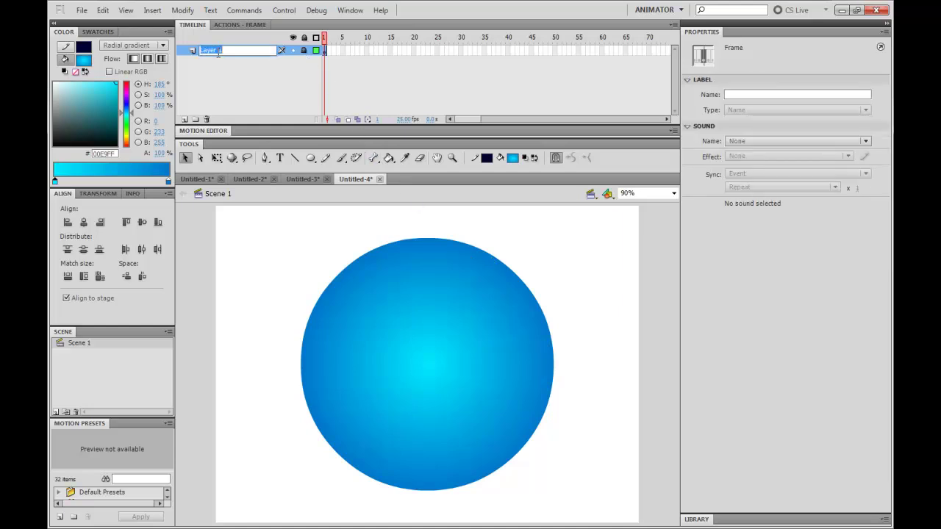
pyautogui.write('bg')
pyautogui.press('Return')
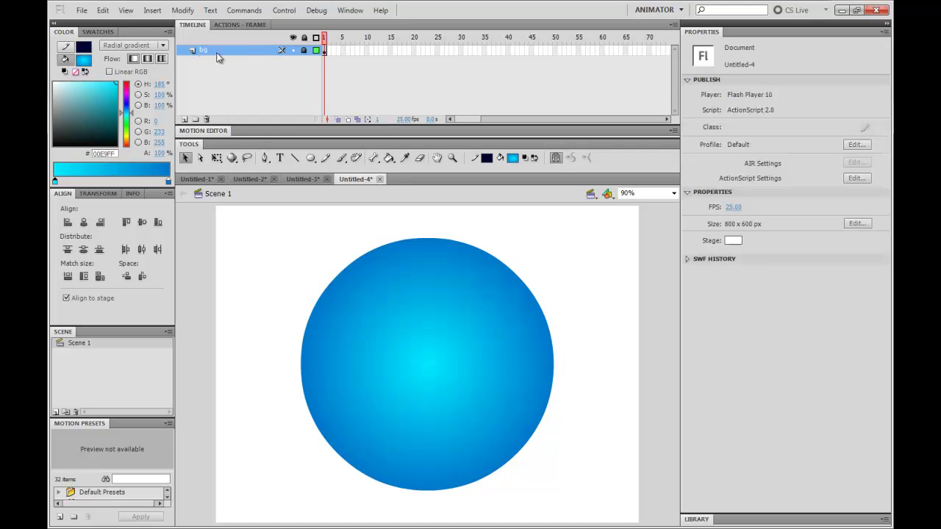
pyautogui.doubleClick(217, 53)
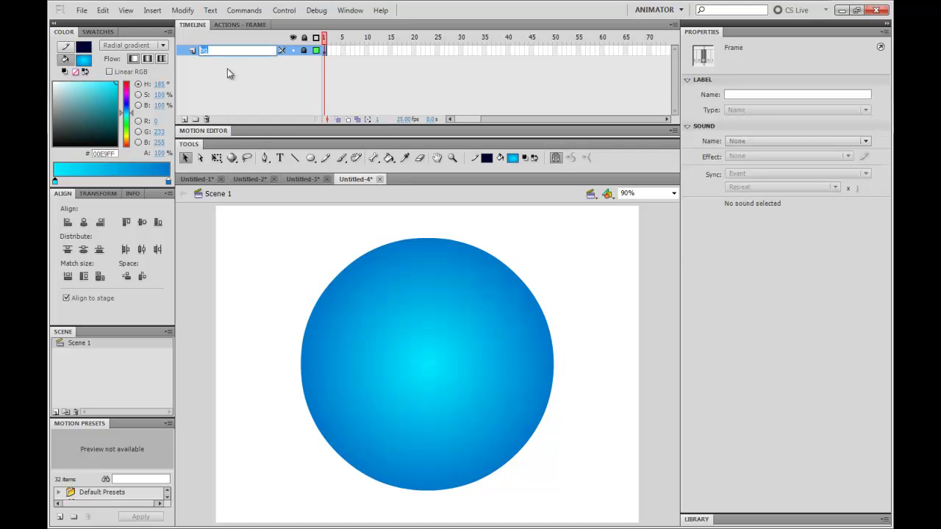
pyautogui.press('Return')
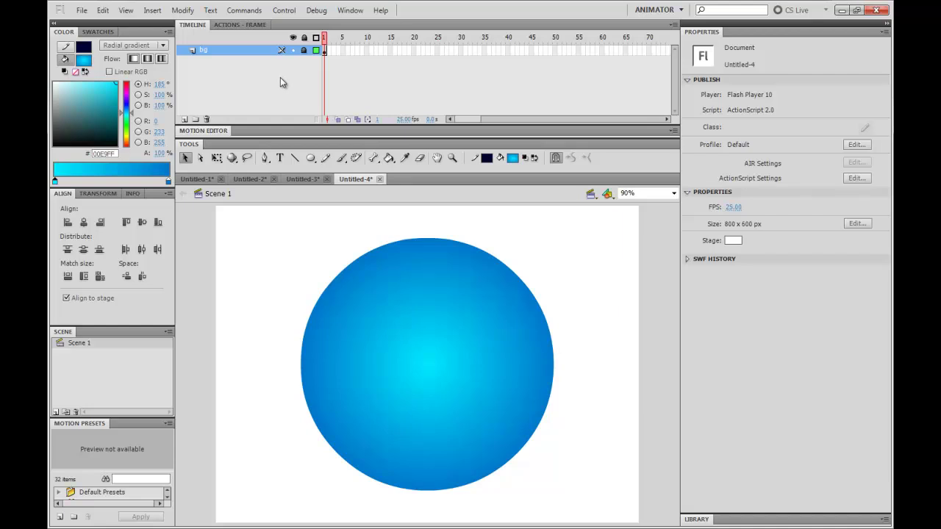
# Add a new layer above bg and give it a short Thai name.
pyautogui.click(185, 119)
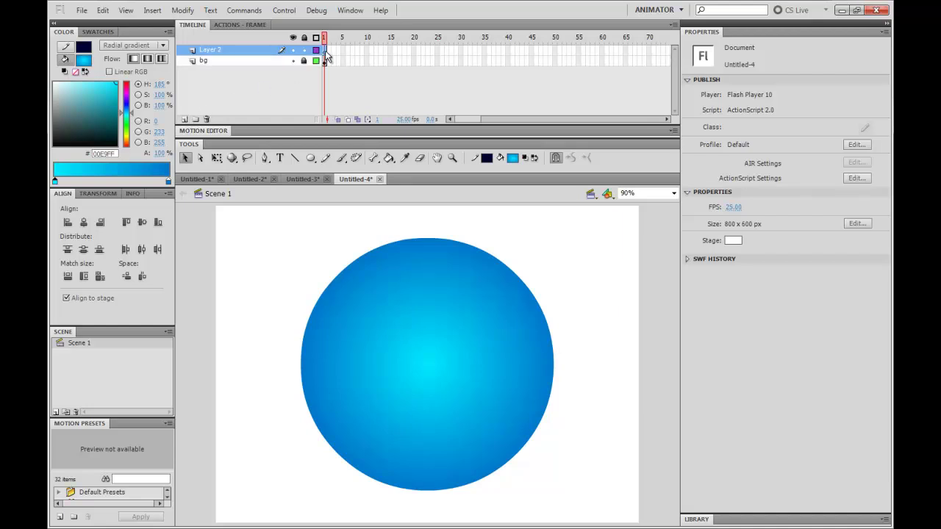
pyautogui.click(324, 50)
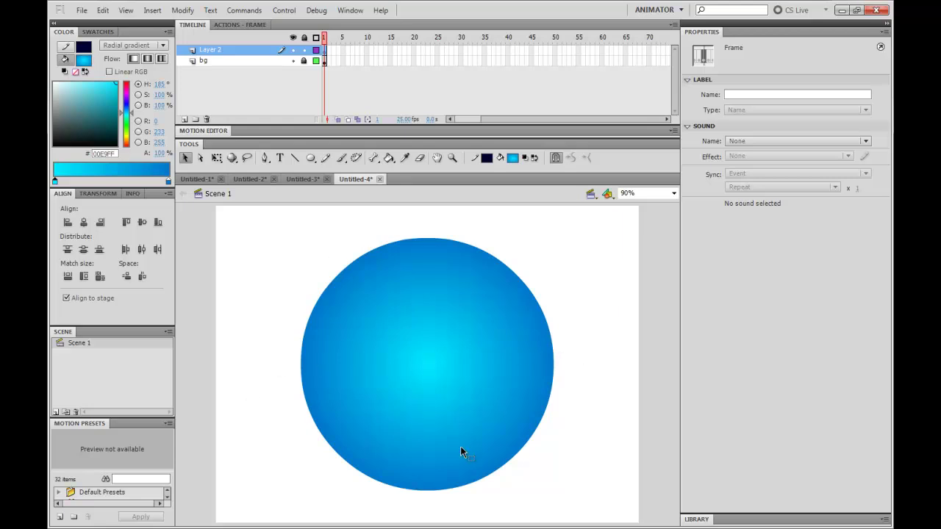
pyautogui.doubleClick(221, 49)
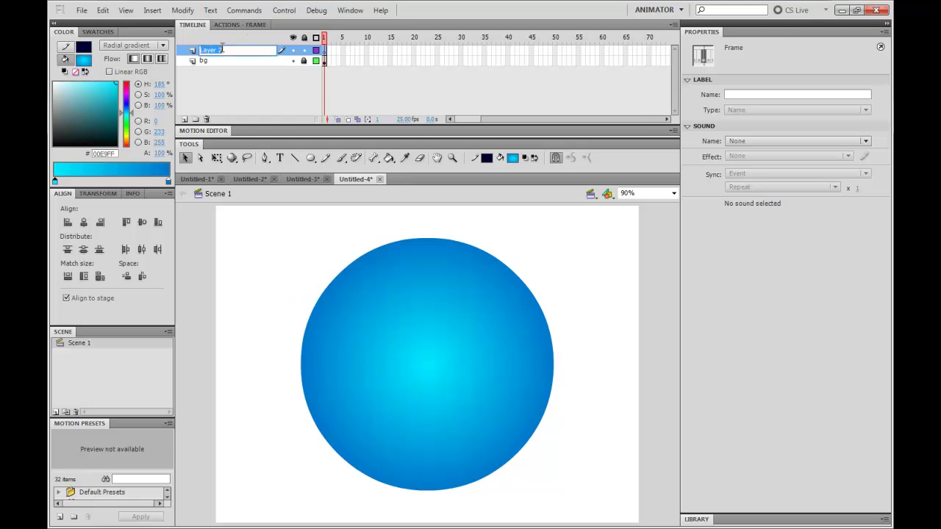
pyautogui.write('s')
pyautogui.write('ba')
pyautogui.press('Return')
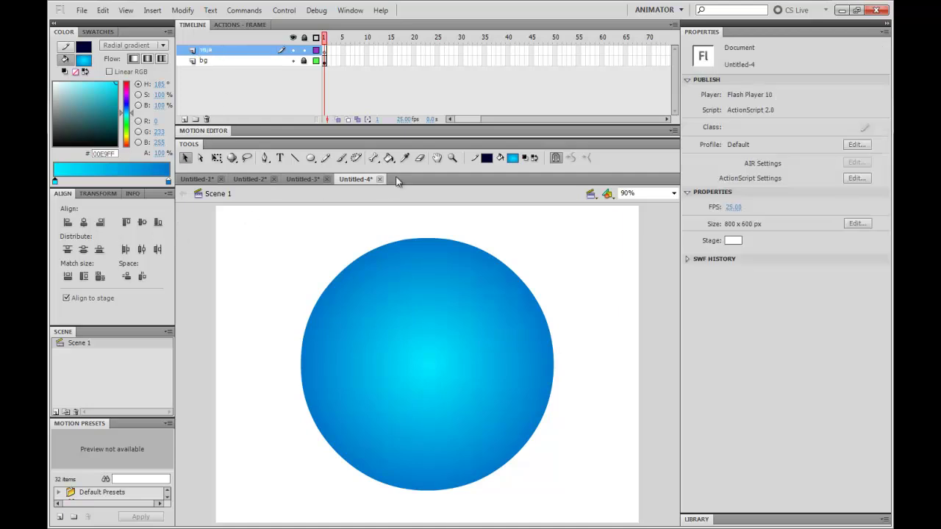
# Draw a white circle without an outline, about 28 px across, near the middle of the clock face using the Oval tool.
pyautogui.click(311, 158)
pyautogui.click(487, 158)
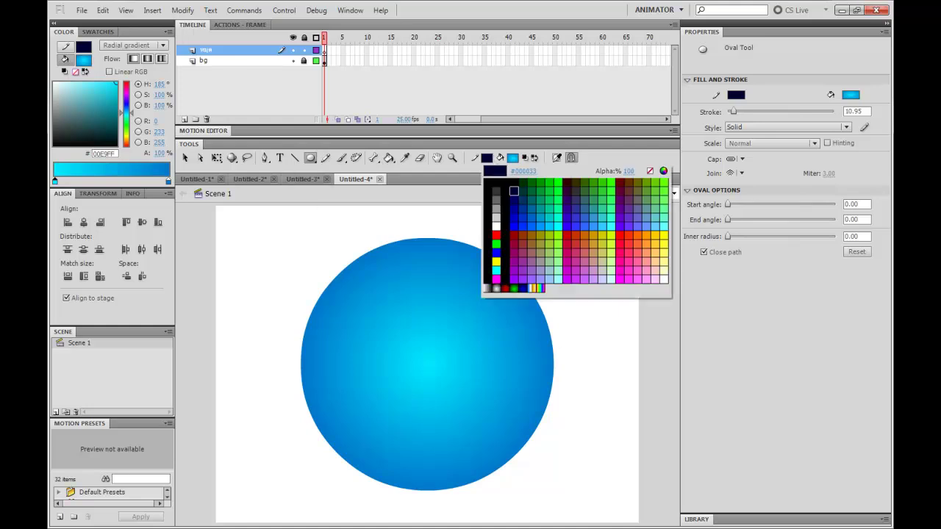
pyautogui.click(649, 170)
pyautogui.click(513, 159)
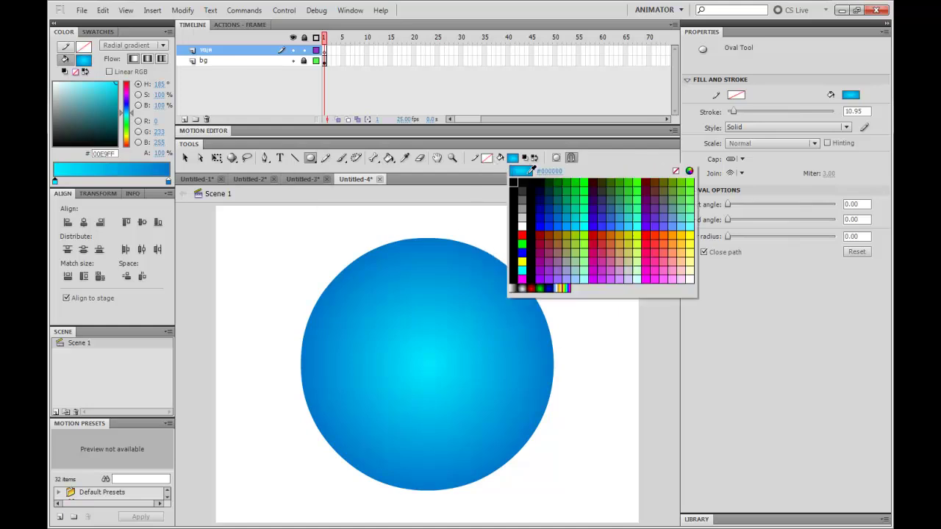
pyautogui.click(525, 222)
pyautogui.moveTo(426, 374); pyautogui.dragTo(443, 359)
# Centre the small white circle horizontally and vertically on the stage.
pyautogui.press('v')
pyautogui.click(437, 371)
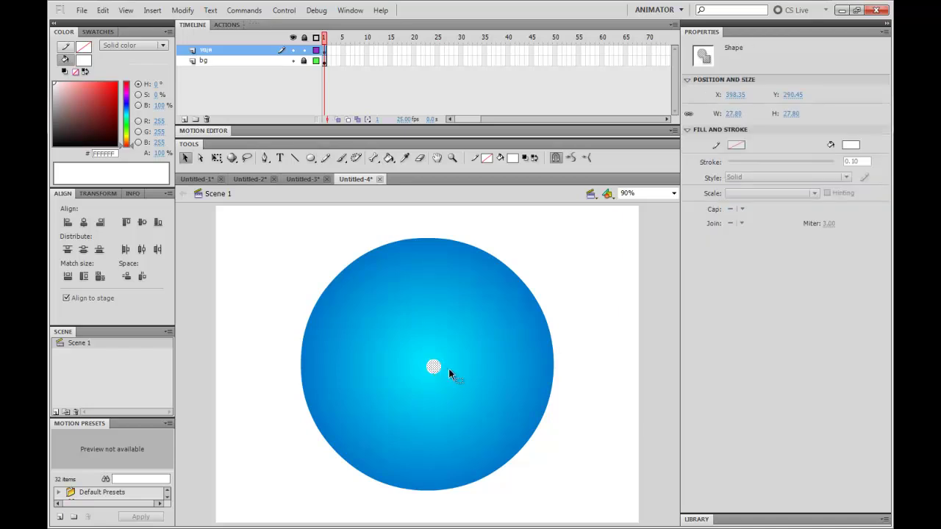
pyautogui.click(83, 223)
pyautogui.click(84, 222)
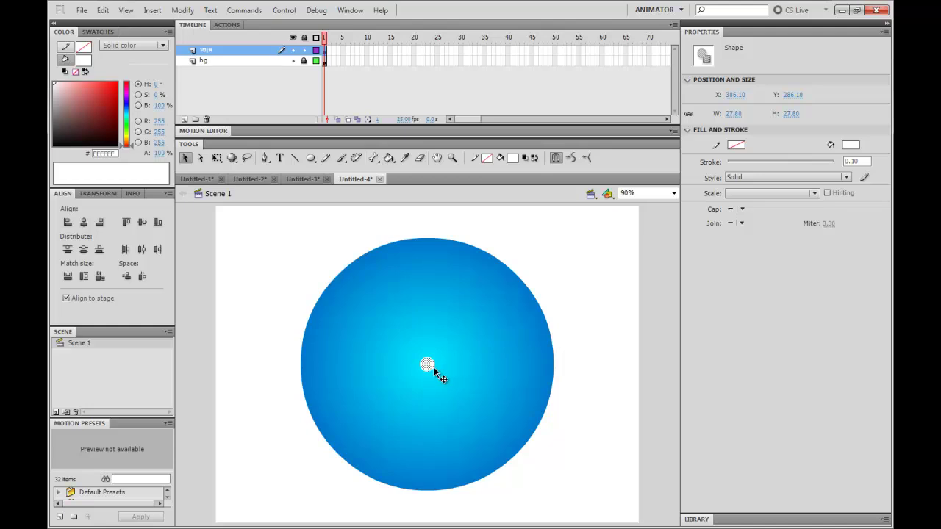
# Convert the small white circle to a movie clip symbol named หมุด with bottom-centre registration, and lock its layer.
pyautogui.press('F8')
pyautogui.click(559, 132)
pyautogui.rightClick(428, 365)
pyautogui.click(492, 356)
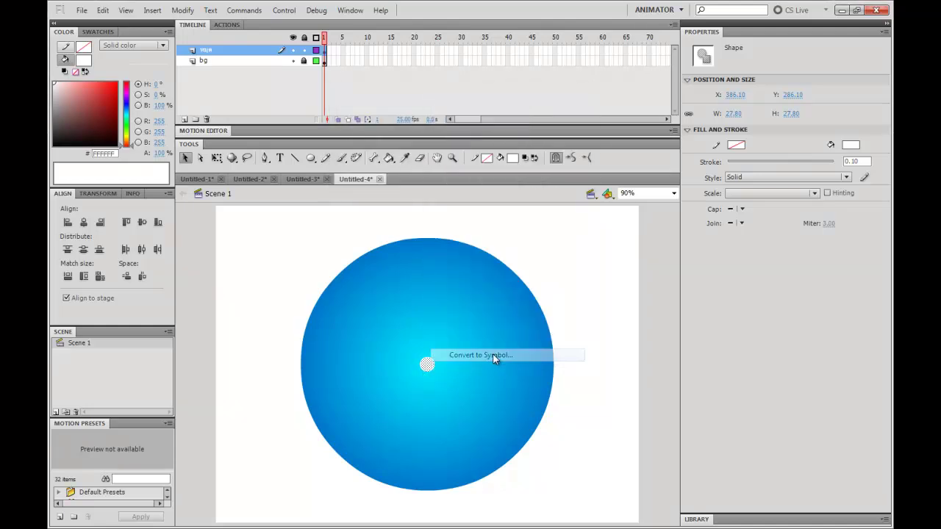
pyautogui.write('мяч')
pyautogui.press('Return')
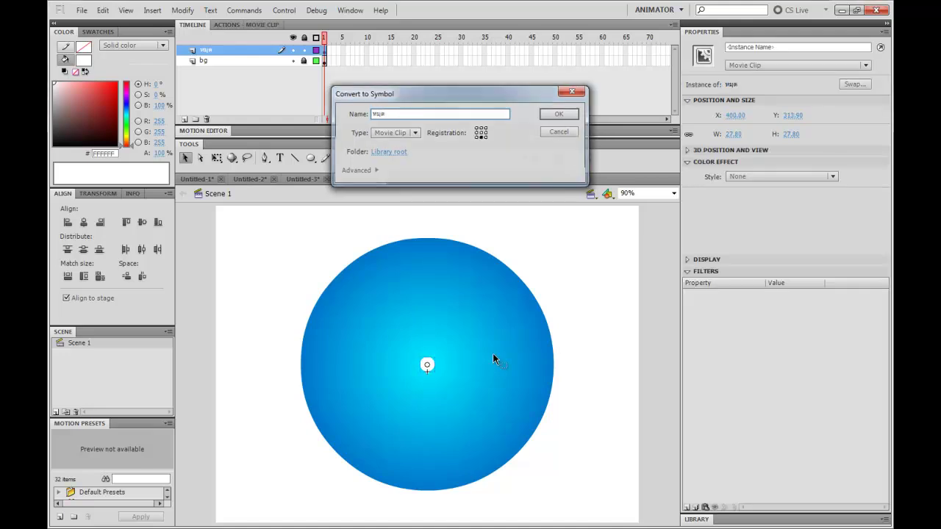
pyautogui.click(584, 397)
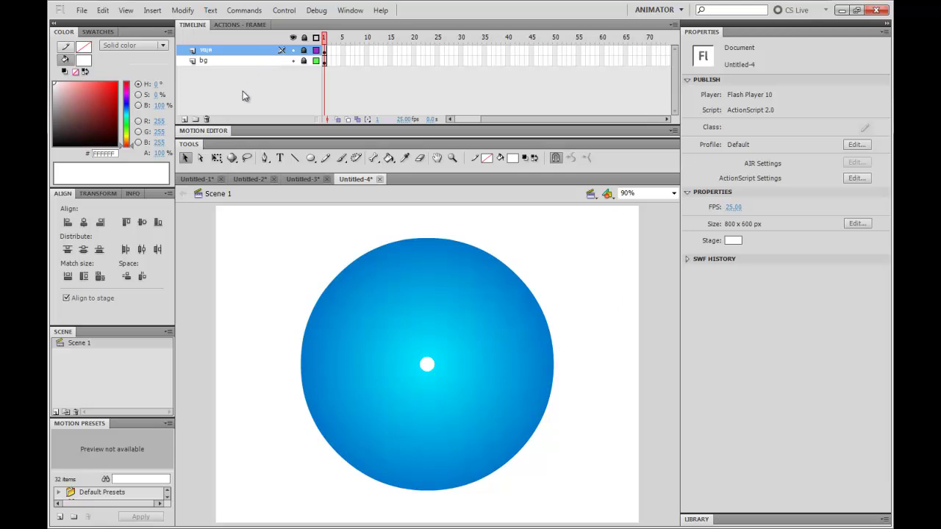
# Add a new layer and draw a tall white rectangle about 18 px wide beside the centre circle.
pyautogui.click(184, 119)
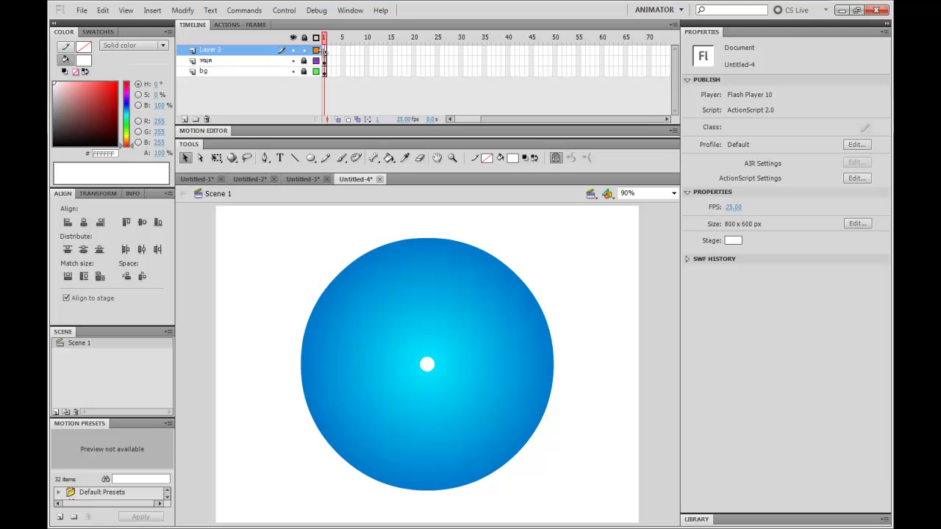
pyautogui.click(324, 50)
pyautogui.hotkey('ctrl', '=')
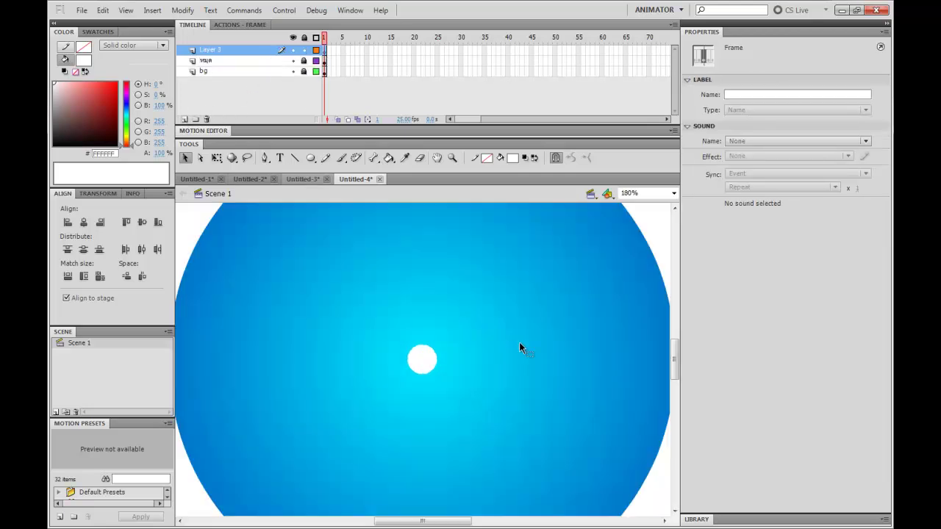
pyautogui.moveTo(478, 297); pyautogui.dragTo(458, 332)
pyautogui.click(310, 157)
pyautogui.click(346, 160)
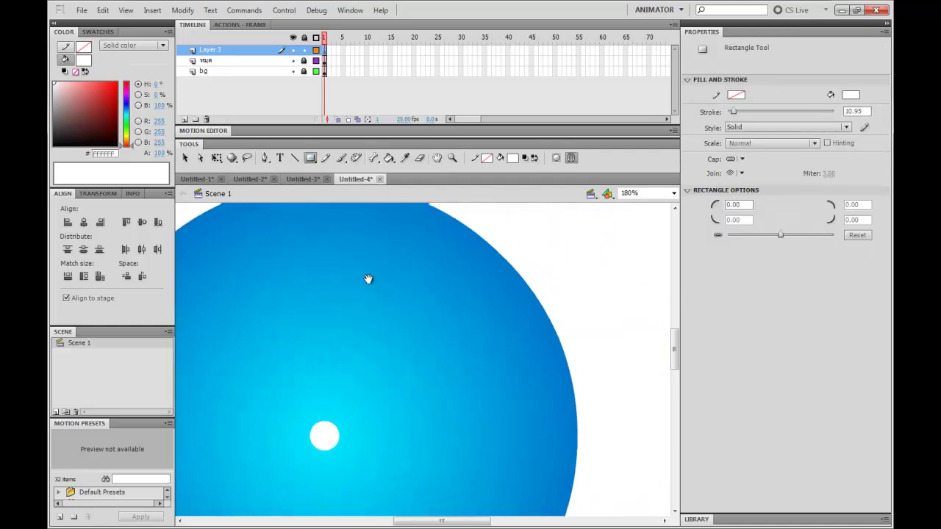
pyautogui.moveTo(362, 440); pyautogui.dragTo(379, 233)
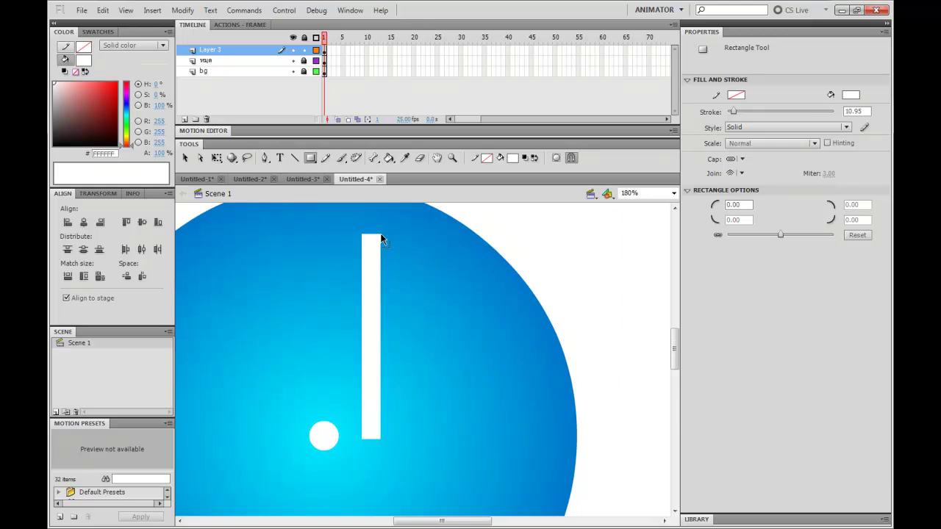
# Taper the rectangle to a point at its upper end and move its base onto the centre circle.
pyautogui.press('v')
pyautogui.moveTo(362, 234); pyautogui.dragTo(380, 228)
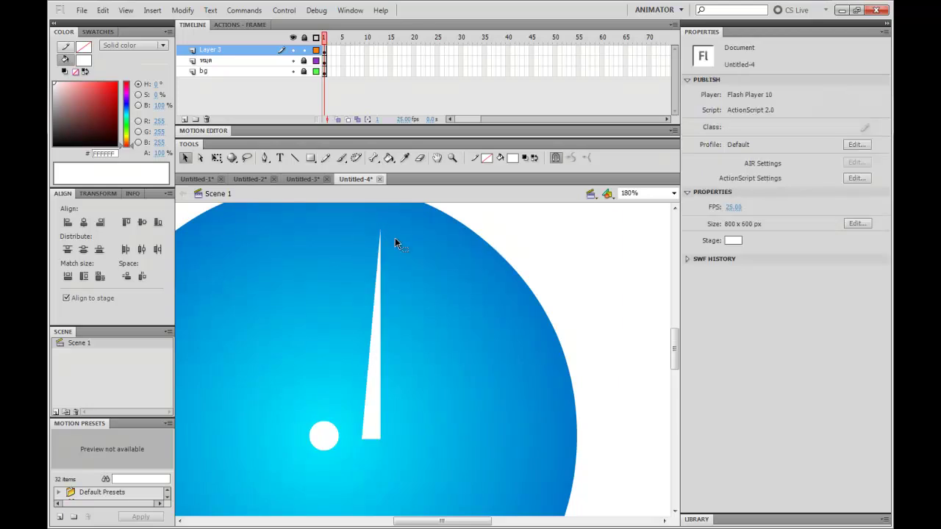
pyautogui.moveTo(408, 351); pyautogui.dragTo(498, 387)
pyautogui.click(478, 423)
pyautogui.moveTo(477, 416); pyautogui.dragTo(429, 414)
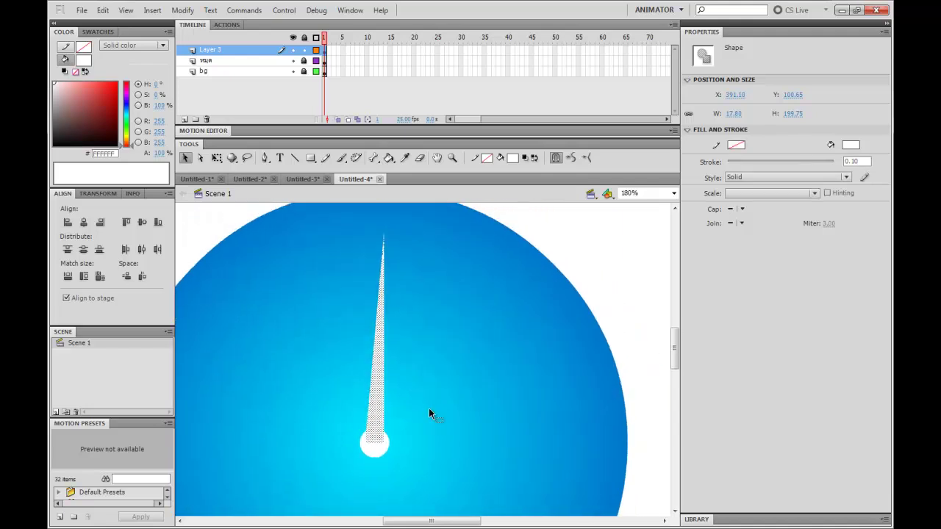
# Convert the tapered hand to a movie clip symbol named เข็ม with bottom-centre registration.
pyautogui.press('F8')
pyautogui.write('st')
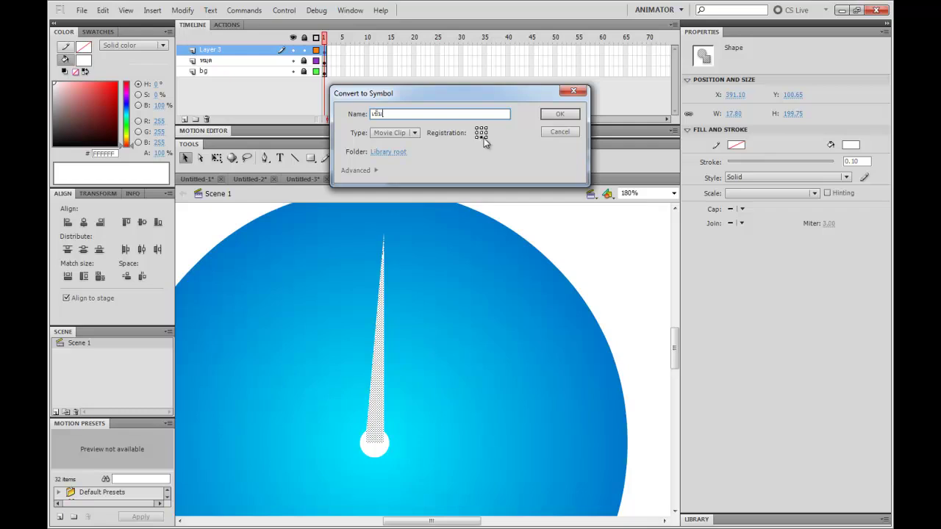
pyautogui.click(558, 114)
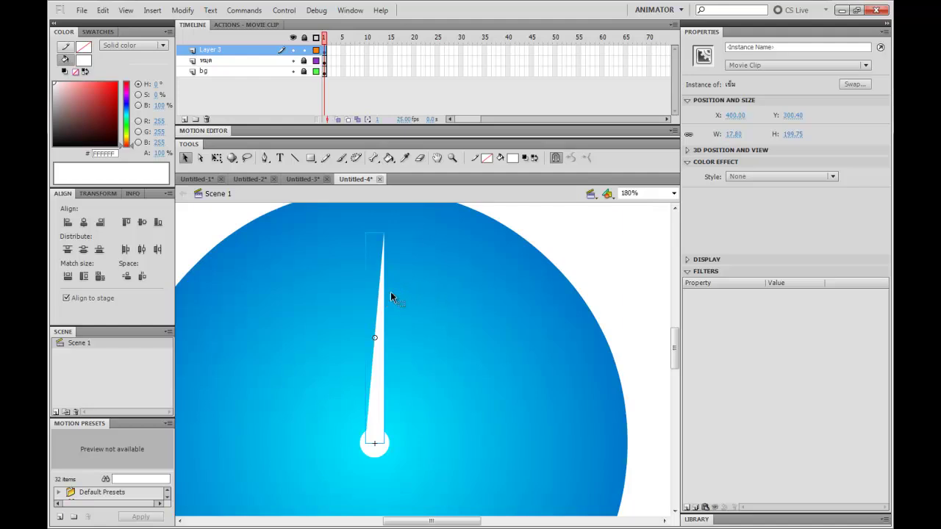
pyautogui.click(431, 285)
pyautogui.scroll(1, 461, 309)
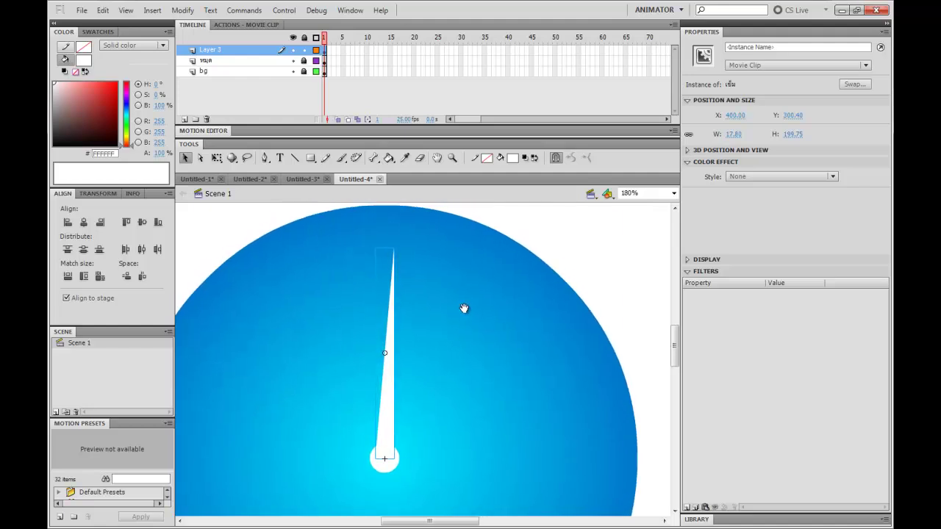
# Stretch the clock hand upward to a height of about 235 px and give it the instance name sec.
pyautogui.click(394, 321)
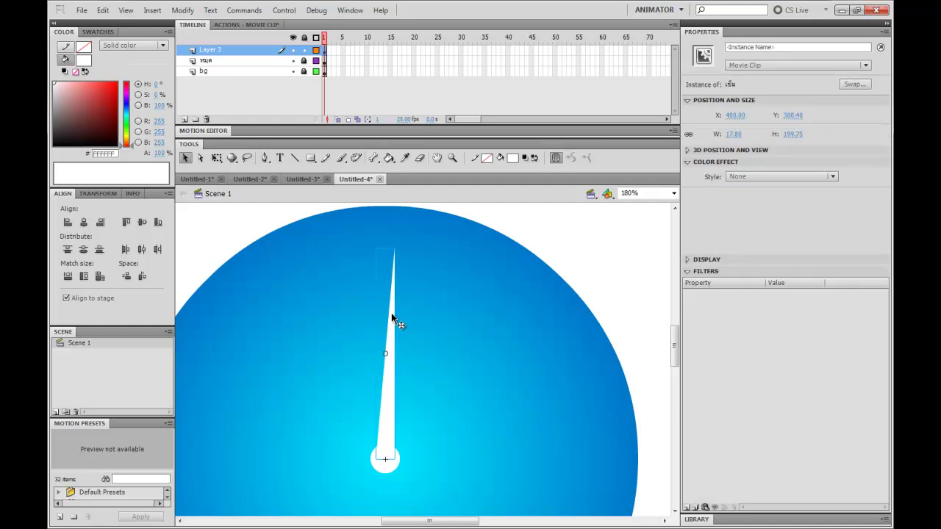
pyautogui.press('q')
pyautogui.moveTo(385, 249); pyautogui.dragTo(382, 212)
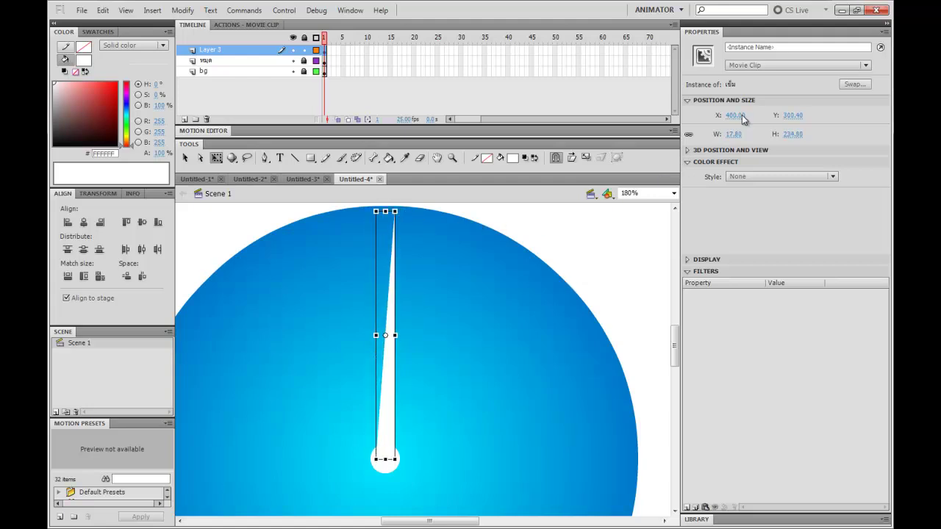
pyautogui.click(755, 47)
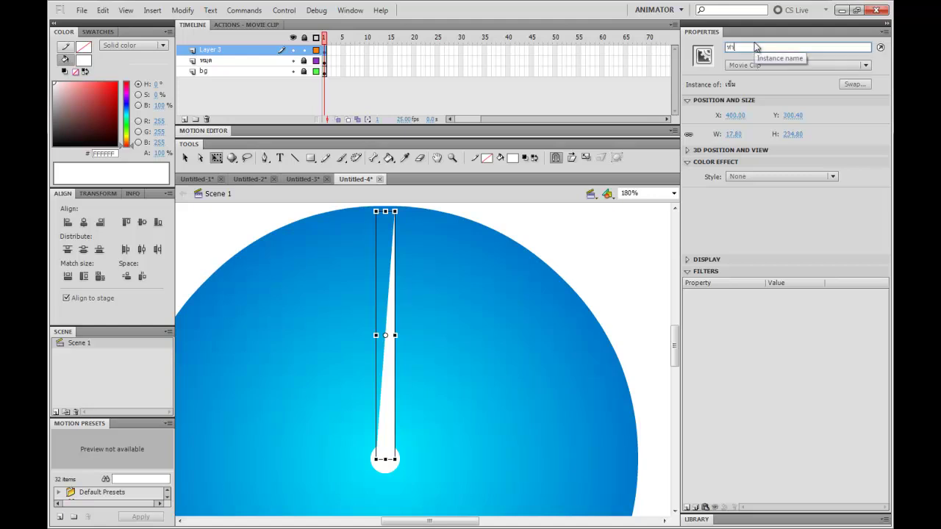
pyautogui.write('sec')
pyautogui.press('Return')
pyautogui.click(490, 281)
# Duplicate the sec hand to its right at about X 439 and give the copy the instance name min.
pyautogui.click(396, 311)
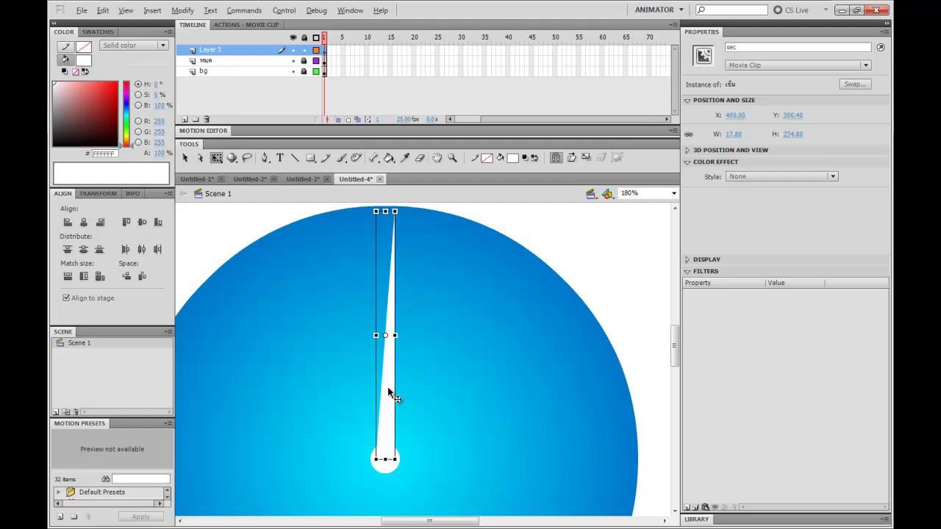
pyautogui.keyDown('alt'); pyautogui.moveTo(388, 387); pyautogui.dragTo(429, 388); pyautogui.keyUp('alt')
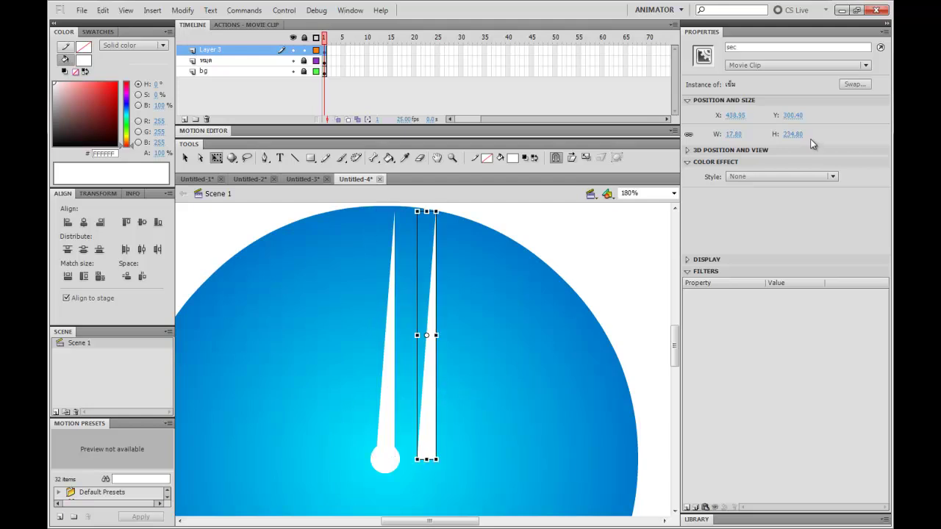
pyautogui.doubleClick(756, 46)
pyautogui.write('min')
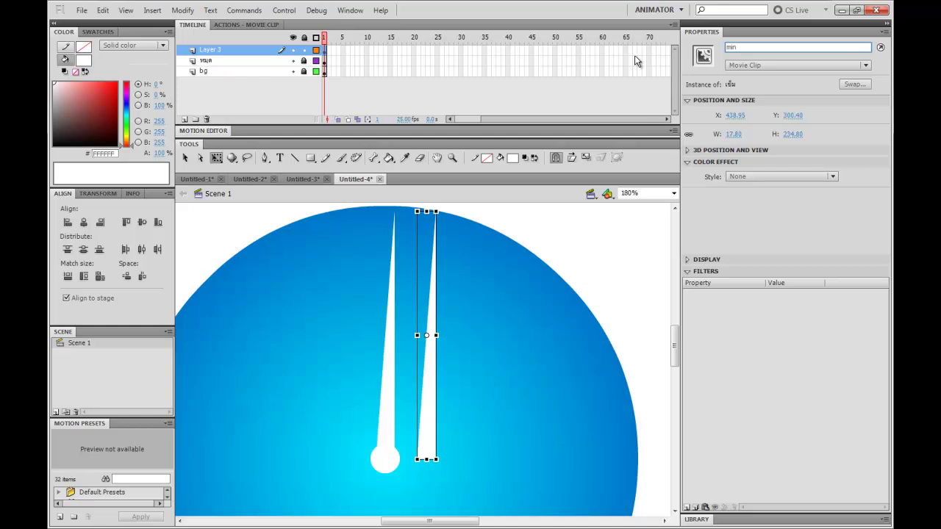
pyautogui.press('Return')
# Move the min hand over the sec hand so its base sits on the centre circle, at about X 399.
pyautogui.moveTo(426, 212)
pyautogui.mouseDown()
pyautogui.moveTo(429, 309)
pyautogui.moveTo(422, 227)
pyautogui.mouseUp()
pyautogui.click(461, 263)
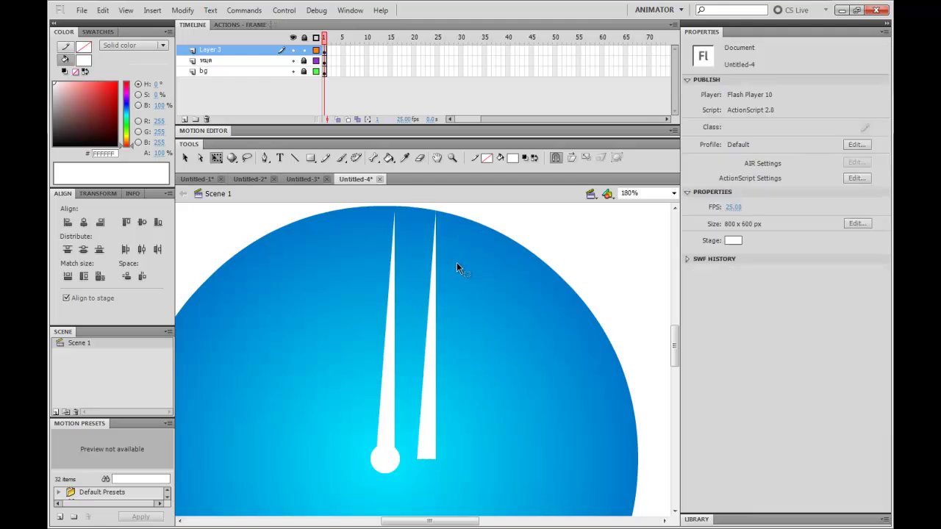
pyautogui.moveTo(392, 273); pyautogui.dragTo(392, 275)
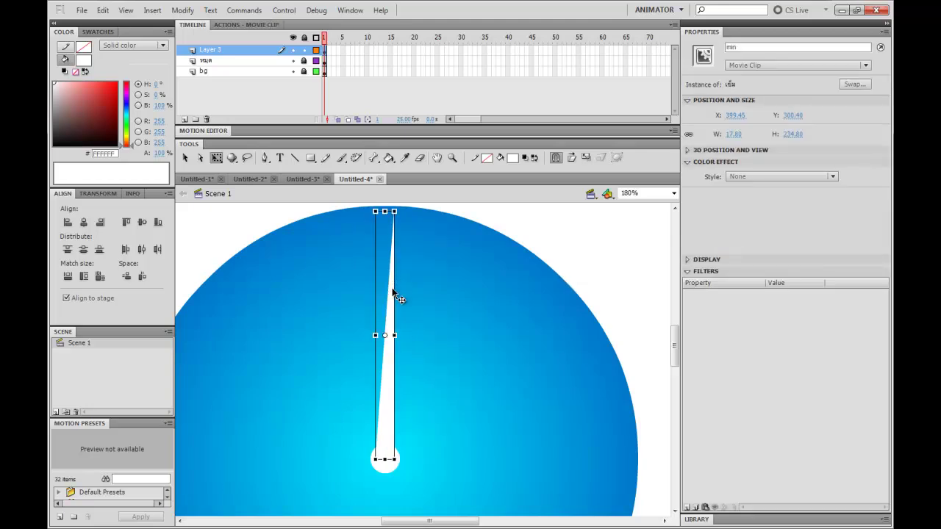
# Duplicate the min hand to its right at about X 441 and give the copy the instance name hour.
pyautogui.moveTo(393, 290); pyautogui.dragTo(435, 288)
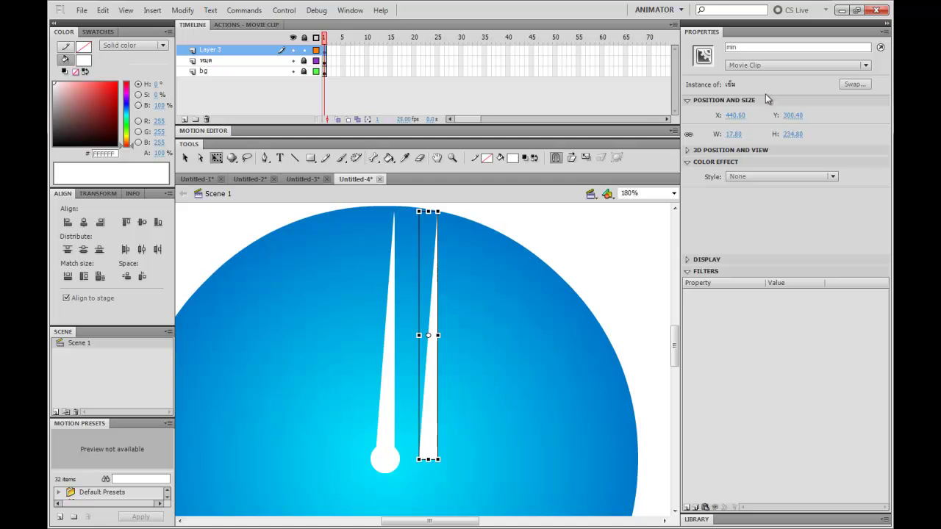
pyautogui.click(757, 47)
pyautogui.write('ho')
pyautogui.press('Return')
pyautogui.click(490, 287)
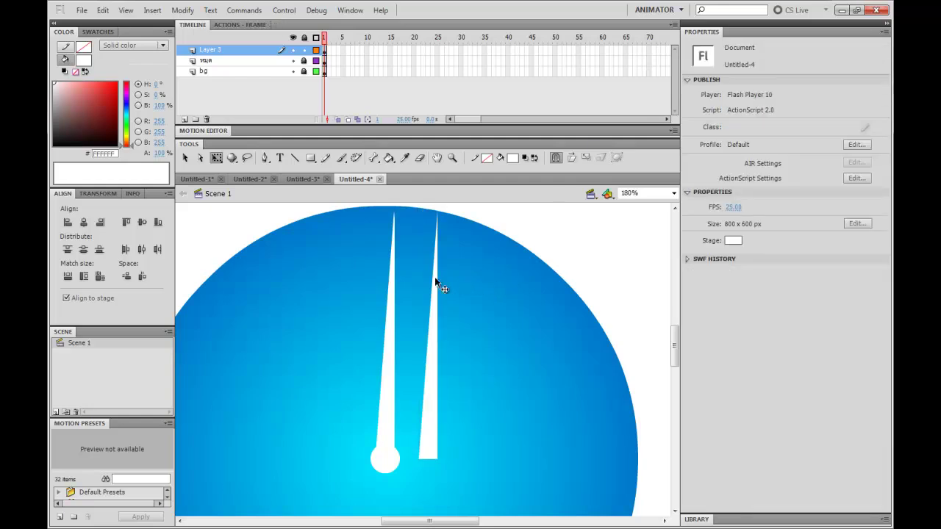
# Shorten the hour hand to about two thirds of the other hands' height and move it over them.
pyautogui.click(438, 286)
pyautogui.moveTo(429, 212); pyautogui.dragTo(429, 293)
pyautogui.click(513, 282)
pyautogui.moveTo(433, 411); pyautogui.dragTo(388, 413)
pyautogui.click(519, 251)
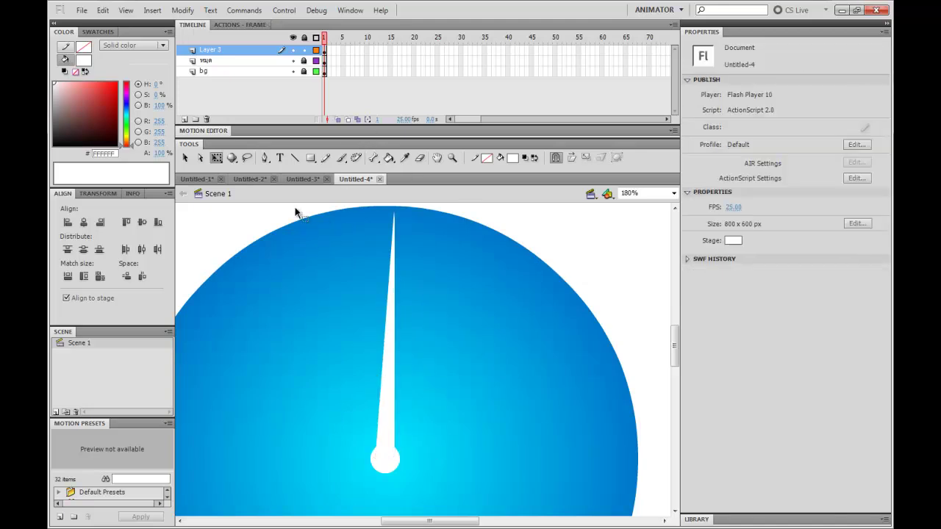
# Rename and lock the hands' layer as เข็ม, and add a new layer above it.
pyautogui.click(225, 50)
pyautogui.doubleClick(225, 50)
pyautogui.write('gข็ม')
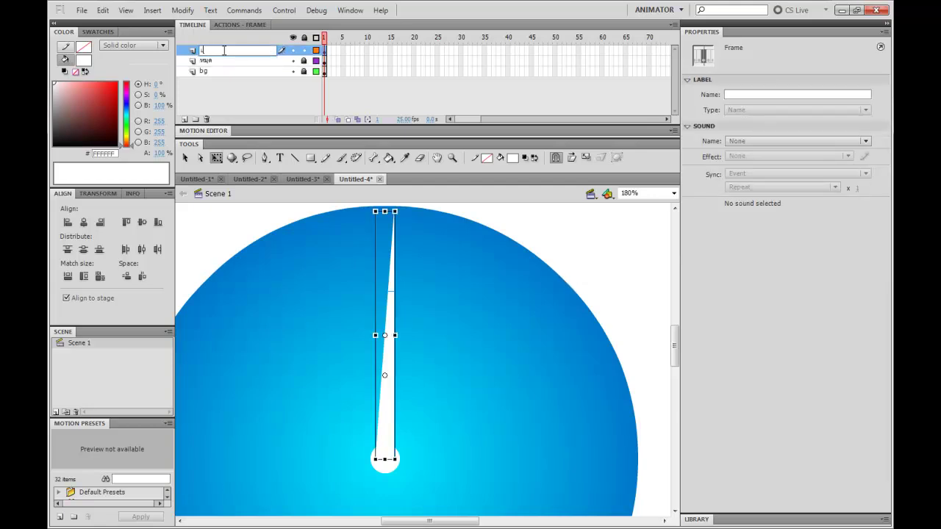
pyautogui.press('Return')
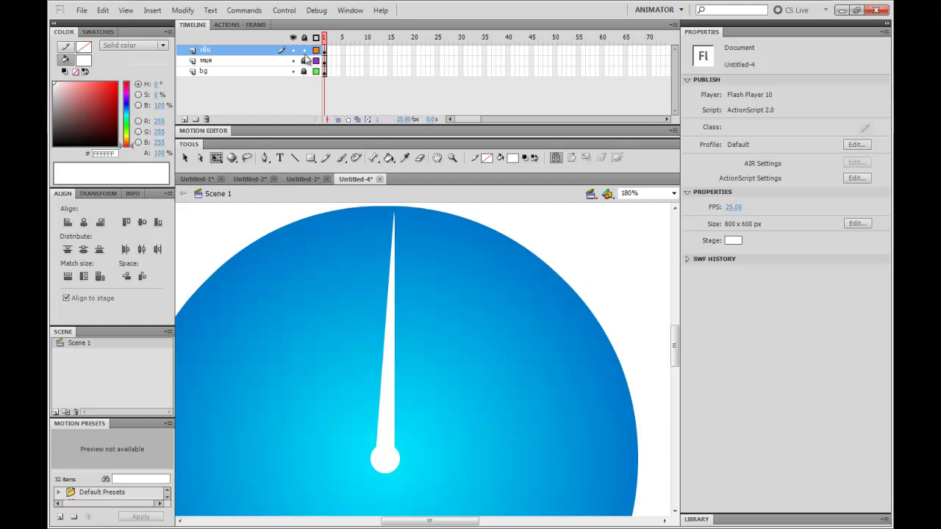
pyautogui.click(184, 119)
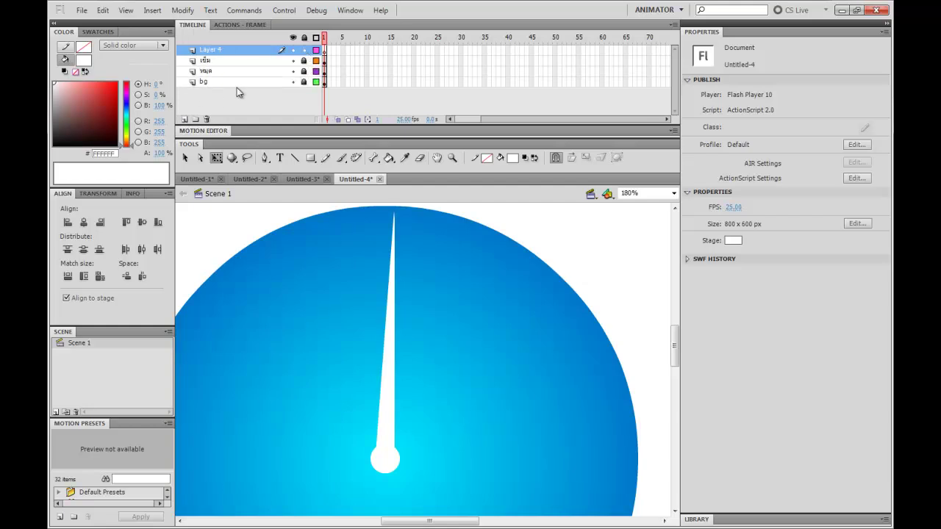
pyautogui.click(325, 49)
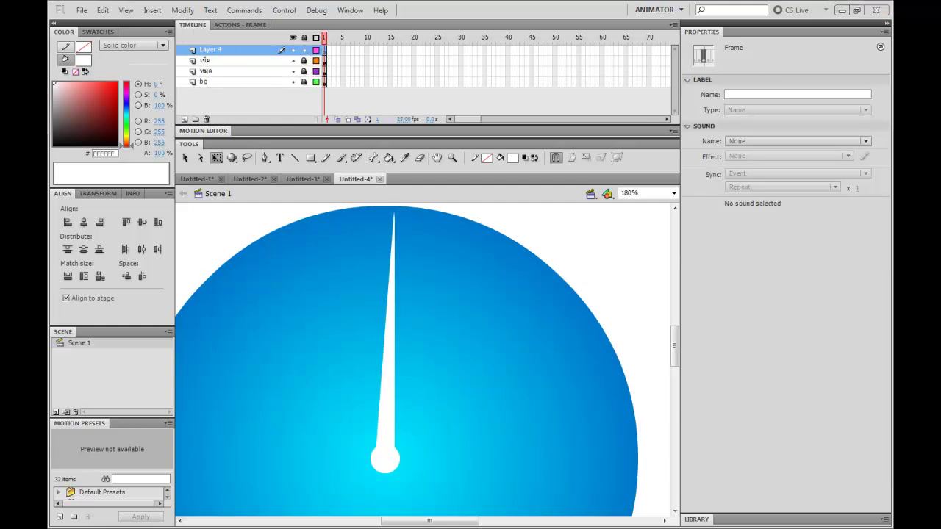
# Switch to the browser and copy the clock ActionScript from step 21 of the webthaidd article, time=new Date() through the hour rotation line.
pyautogui.hotkey('alt', 'Tab')
pyautogui.scroll(-10, 462, 284)
pyautogui.scroll(5, 518, 326)
pyautogui.moveTo(518, 322); pyautogui.dragTo(512, 433)
pyautogui.moveTo(316, 376); pyautogui.dragTo(232, 255)
pyautogui.hotkey('ctrl', 'c')
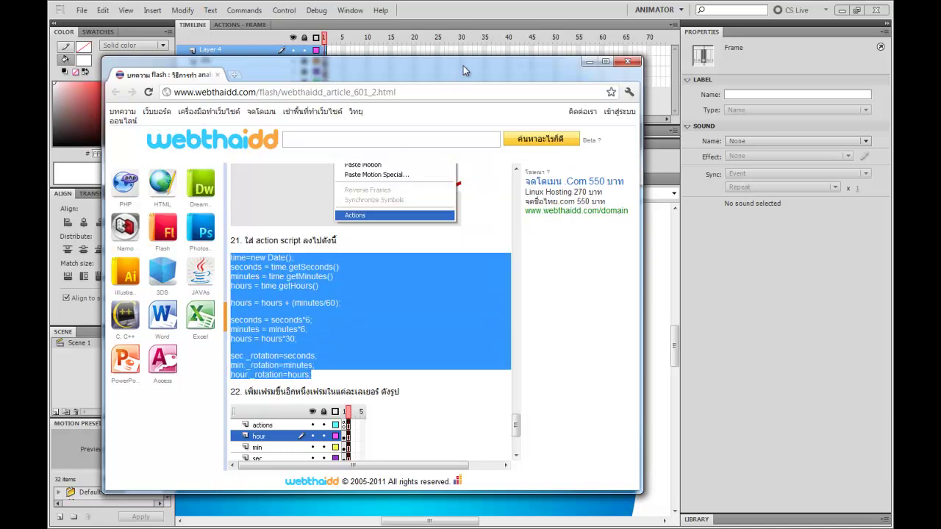
pyautogui.click(589, 61)
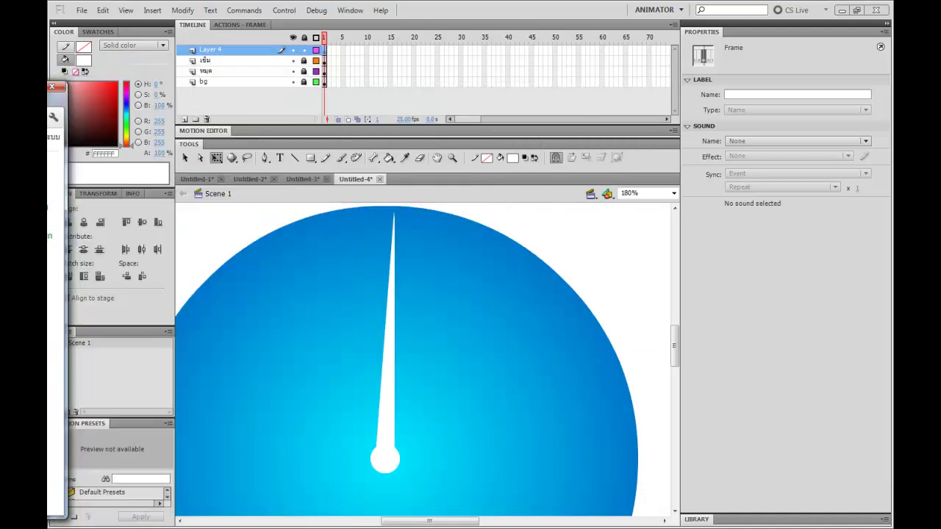
# Paste the copied clock ActionScript into the actions of frame 1 on Layer 4.
pyautogui.click(325, 49)
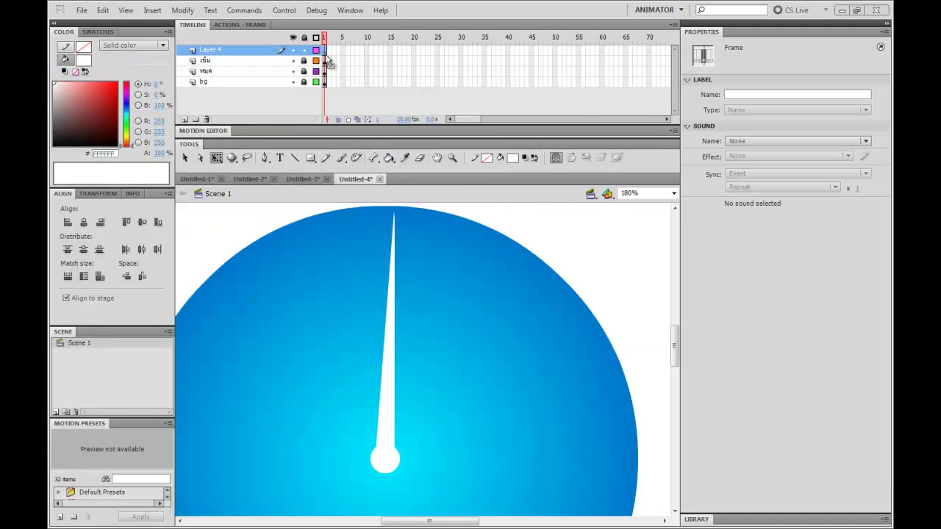
pyautogui.rightClick(326, 55)
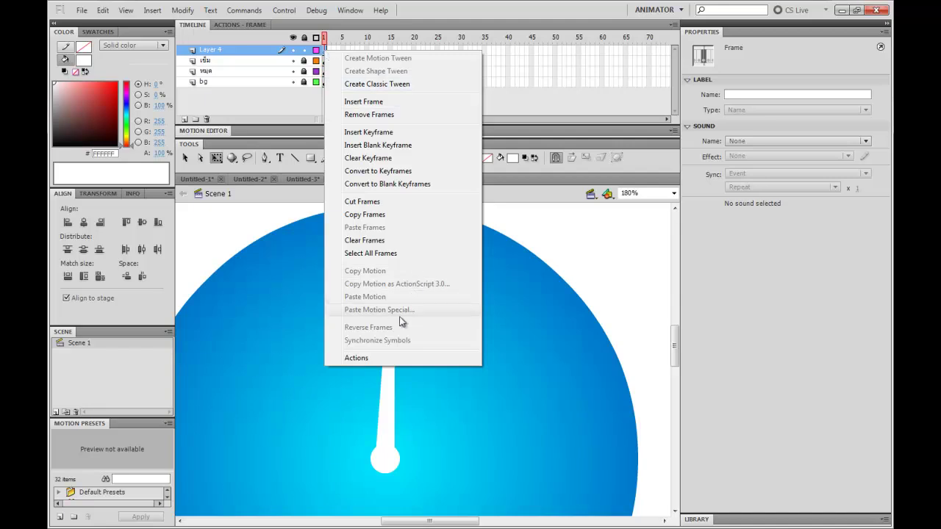
pyautogui.click(356, 359)
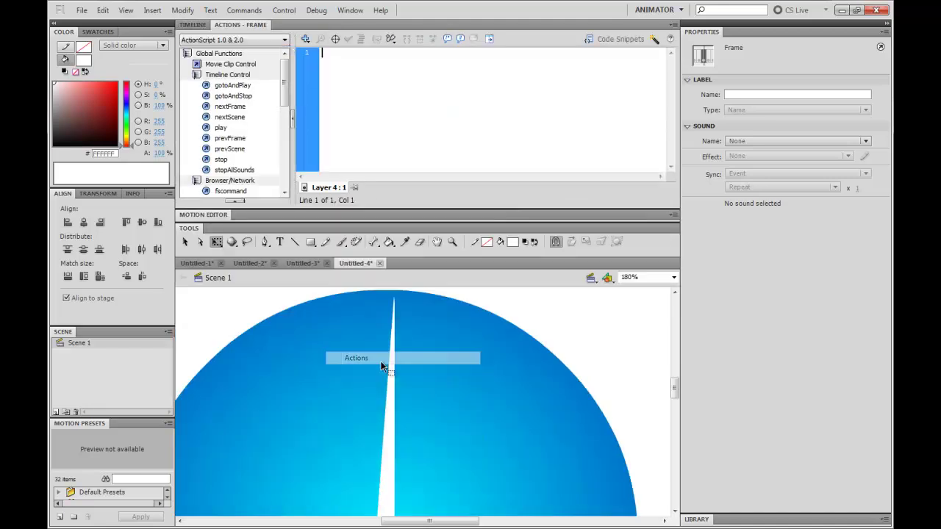
pyautogui.hotkey('ctrl', 'v')
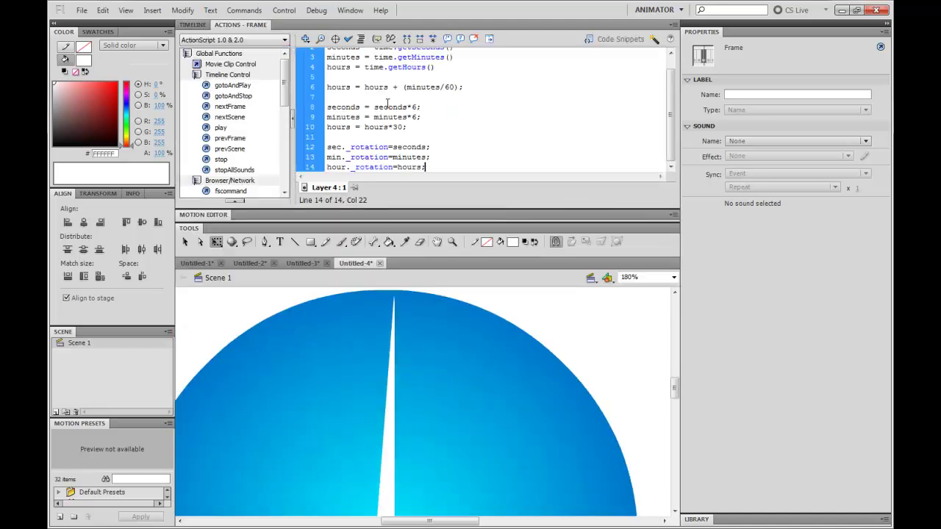
pyautogui.click(408, 125)
pyautogui.scroll(1, 408, 125)
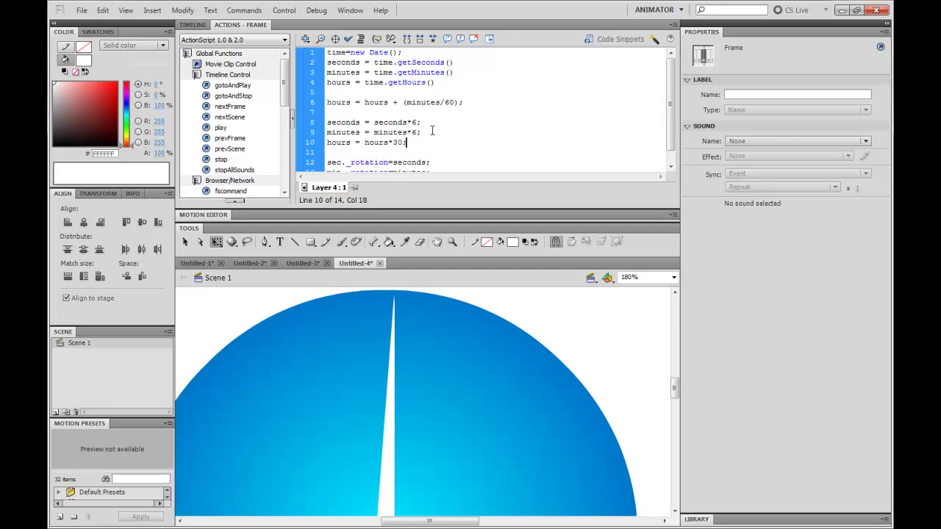
# Extend all four layers to frame 2, then test the movie and close the preview.
pyautogui.click(193, 24)
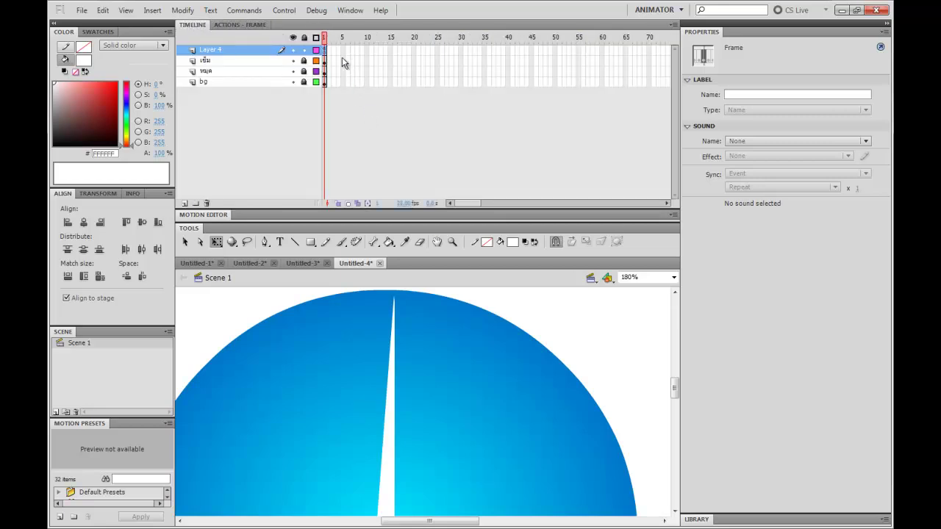
pyautogui.click(328, 94)
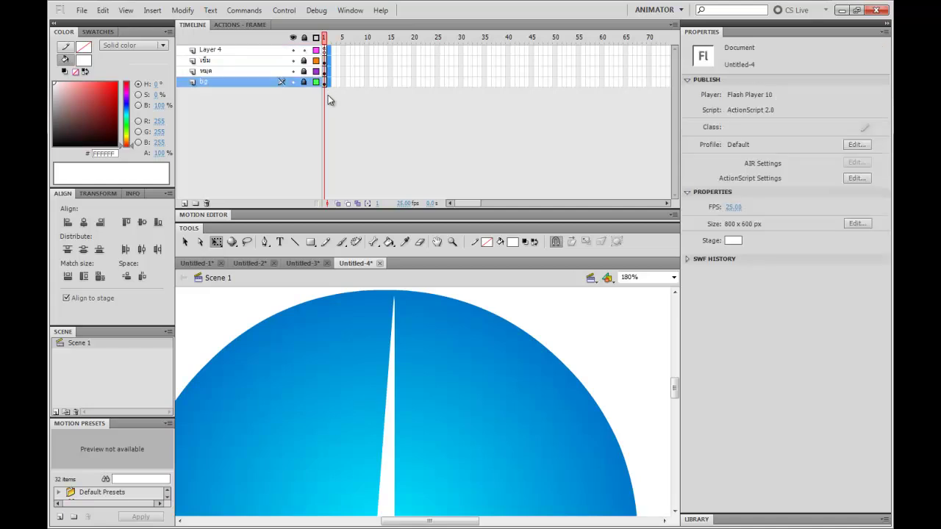
pyautogui.moveTo(331, 48); pyautogui.dragTo(329, 107)
pyautogui.press('F6')
pyautogui.click(580, 327)
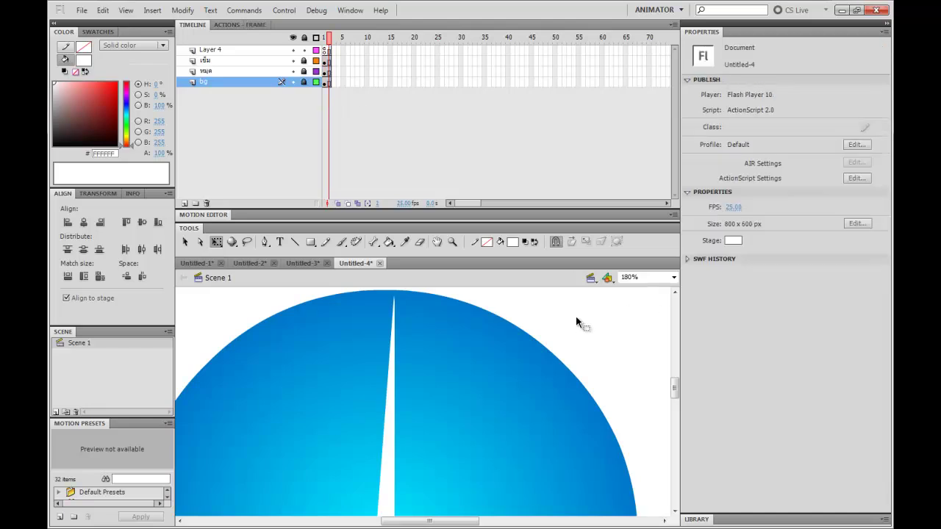
pyautogui.hotkey('ctrl', 'Return')
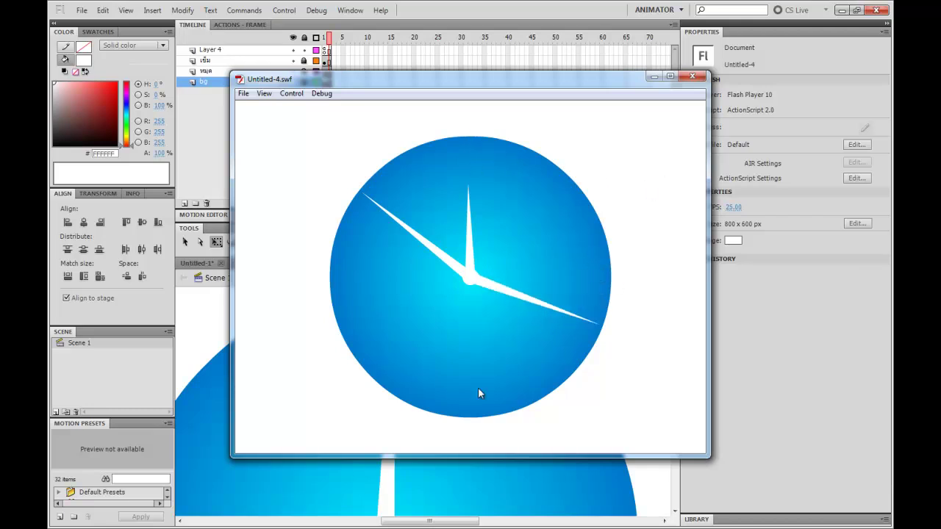
pyautogui.click(695, 77)
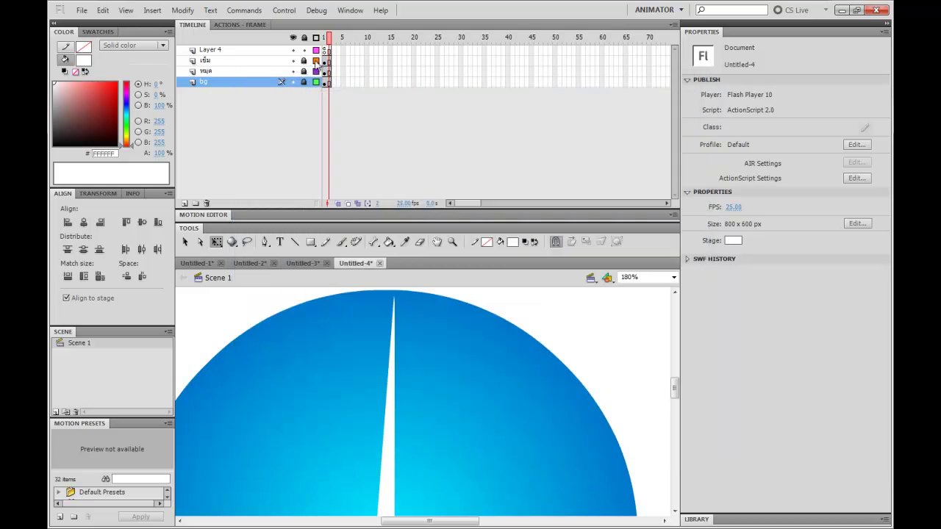
# Lock Layer 4 and add a new layer directly above the เข็ม layer.
pyautogui.click(269, 62)
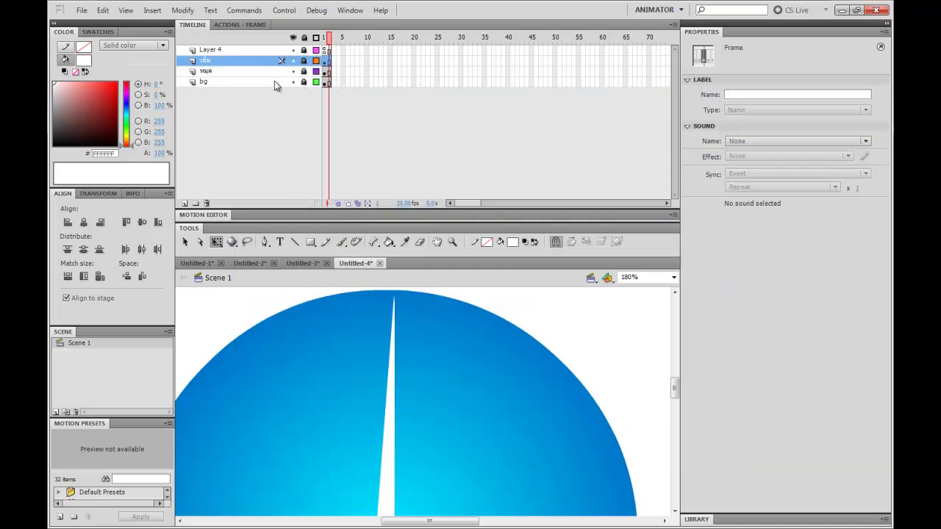
pyautogui.click(184, 203)
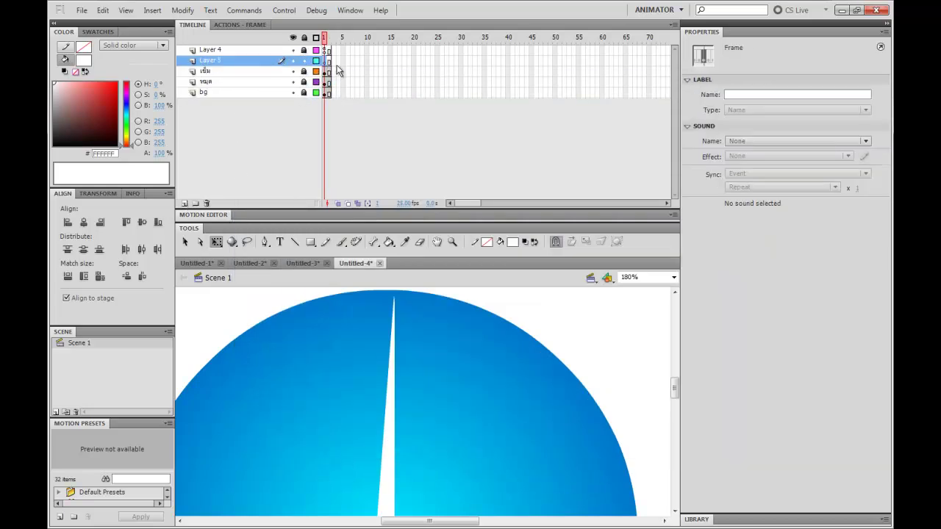
# Draw a narrow white vertical rectangle about 9 x 466 px across the full height of the clock face.
pyautogui.click(475, 345)
pyautogui.hotkey('ctrl', '-')
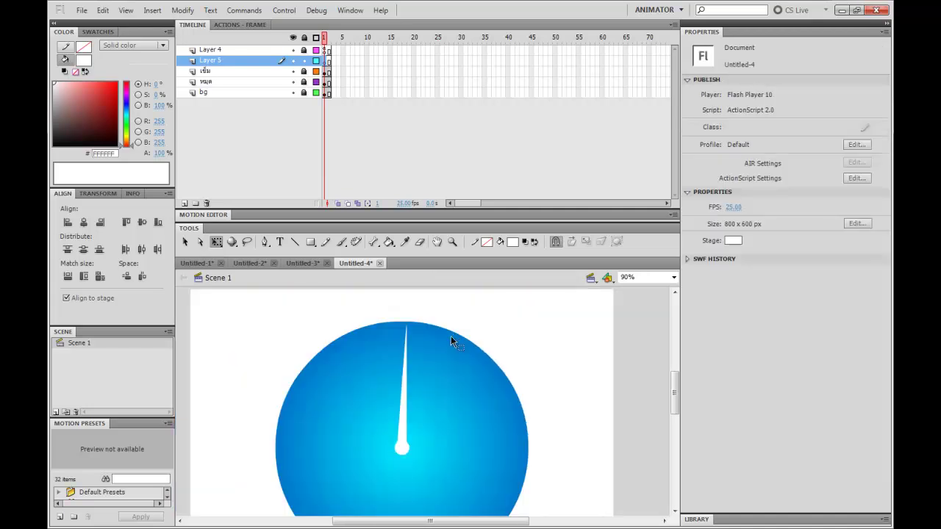
pyautogui.scroll(-2, 463, 353)
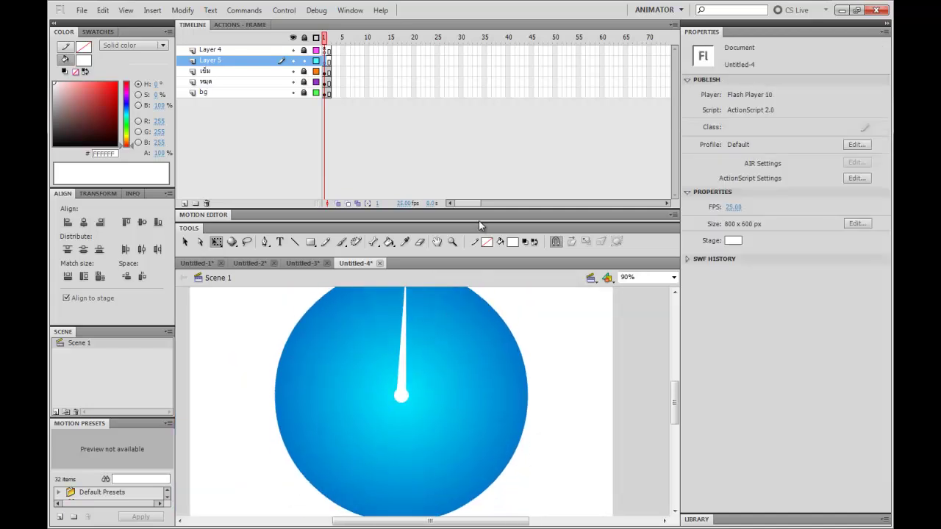
pyautogui.moveTo(479, 222); pyautogui.dragTo(479, 153)
pyautogui.moveTo(470, 256); pyautogui.dragTo(474, 128)
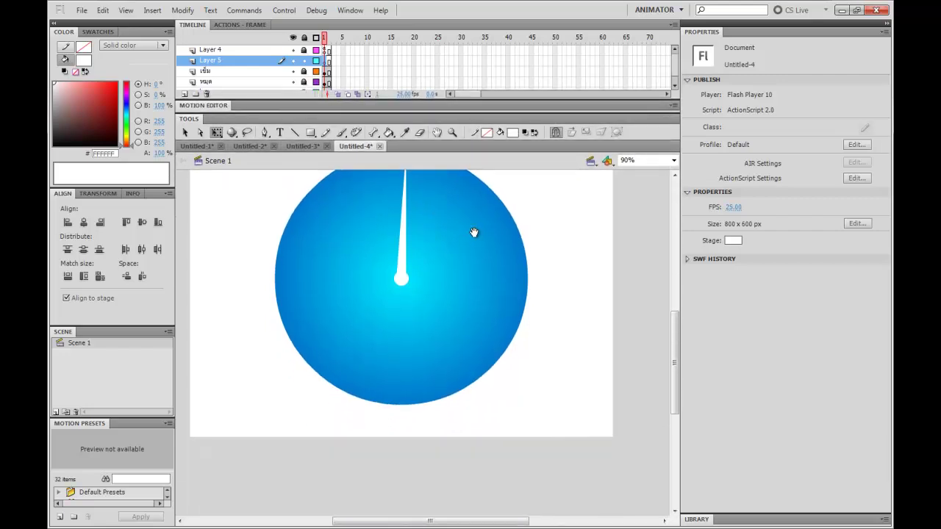
pyautogui.moveTo(472, 233); pyautogui.dragTo(467, 297)
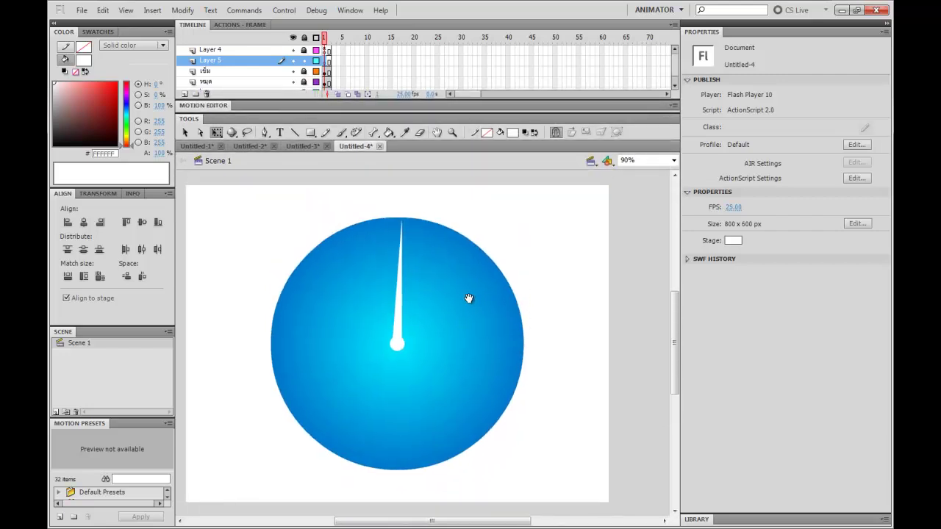
pyautogui.click(310, 133)
pyautogui.moveTo(397, 291); pyautogui.dragTo(397, 466)
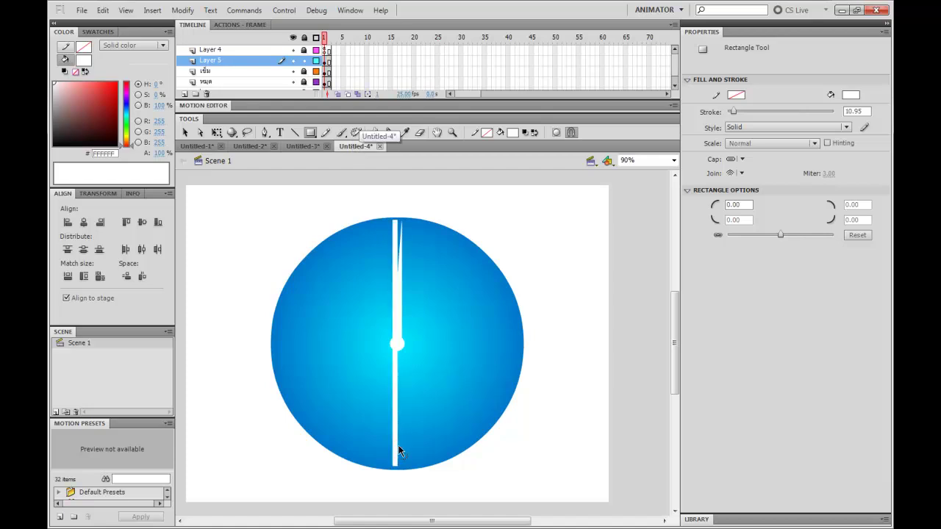
# Center the white vertical bar on the stage and group it.
pyautogui.press('v')
pyautogui.click(400, 438)
pyautogui.click(83, 223)
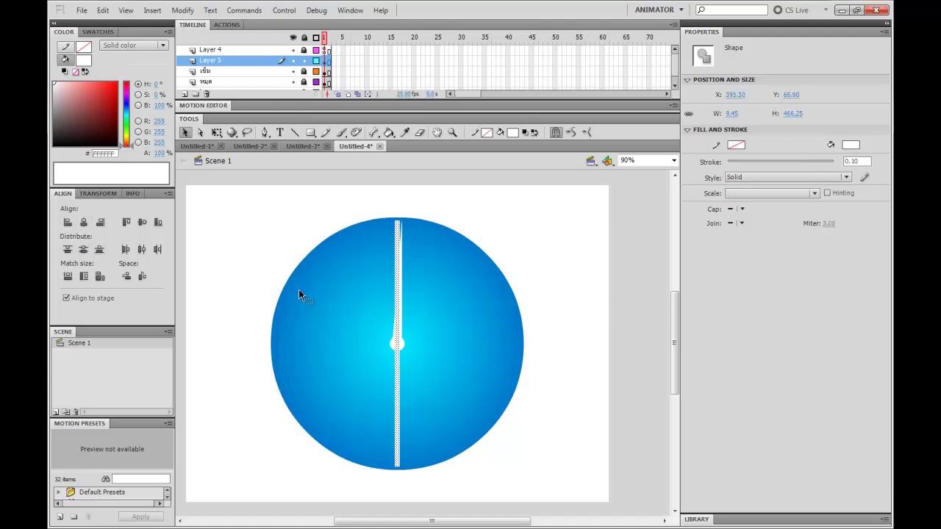
pyautogui.rightClick(397, 380)
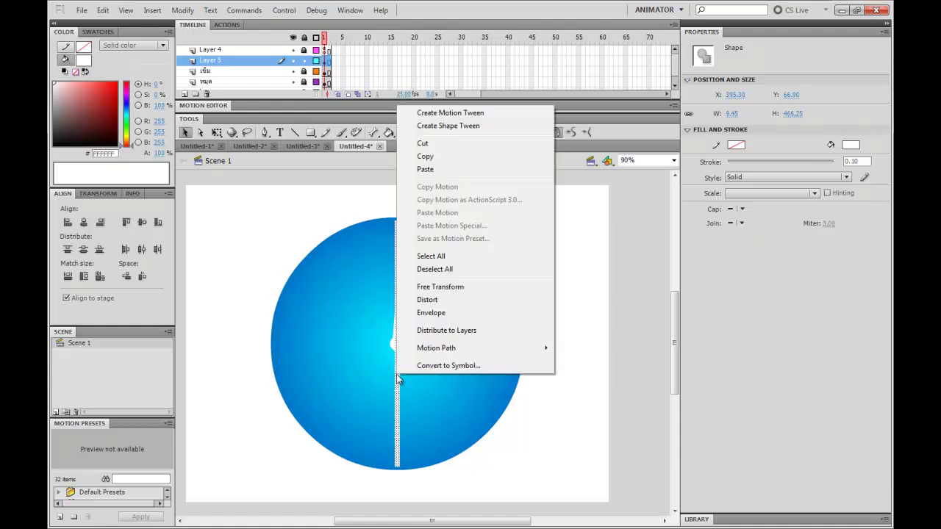
pyautogui.click(538, 421)
pyautogui.click(397, 380)
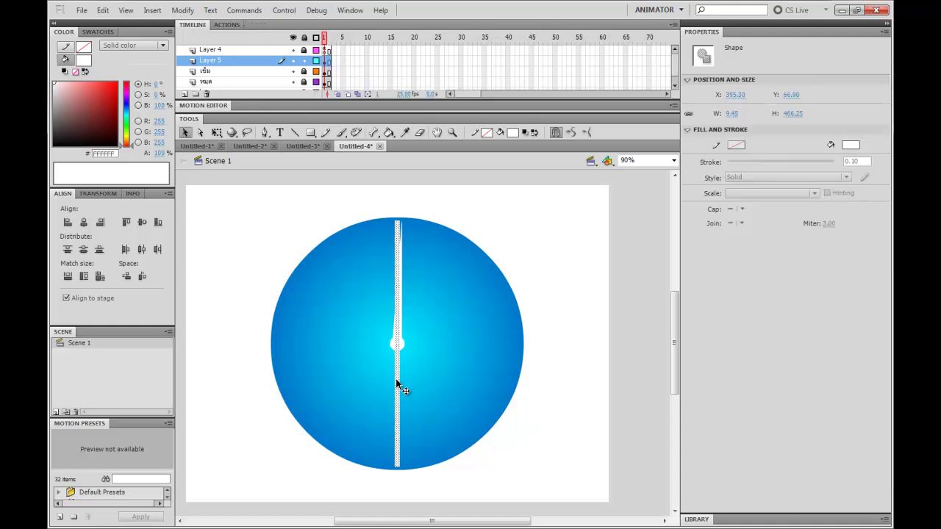
pyautogui.hotkey('ctrl', 'g')
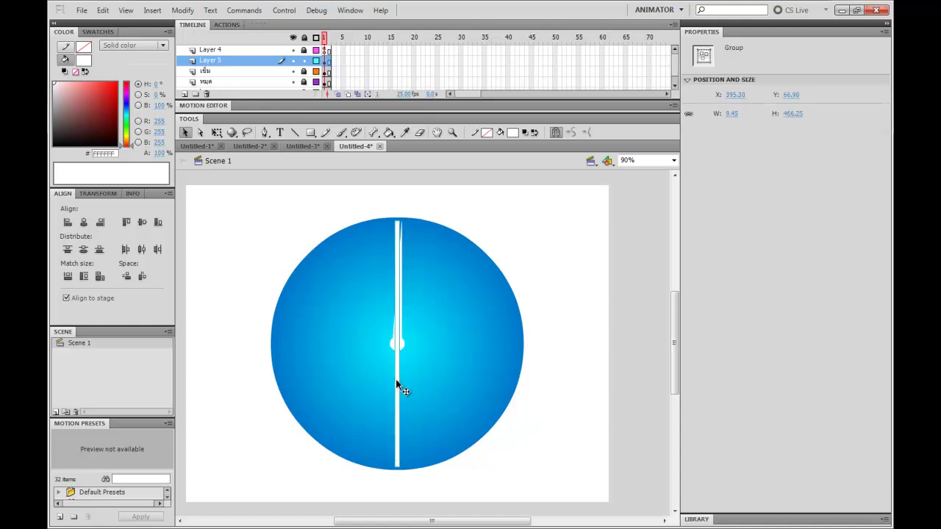
# Duplicate the vertical bar, rotate the copy 90° to horizontal, and center it on the stage.
pyautogui.moveTo(396, 384); pyautogui.dragTo(439, 384)
pyautogui.press('q')
pyautogui.moveTo(449, 221); pyautogui.dragTo(542, 346)
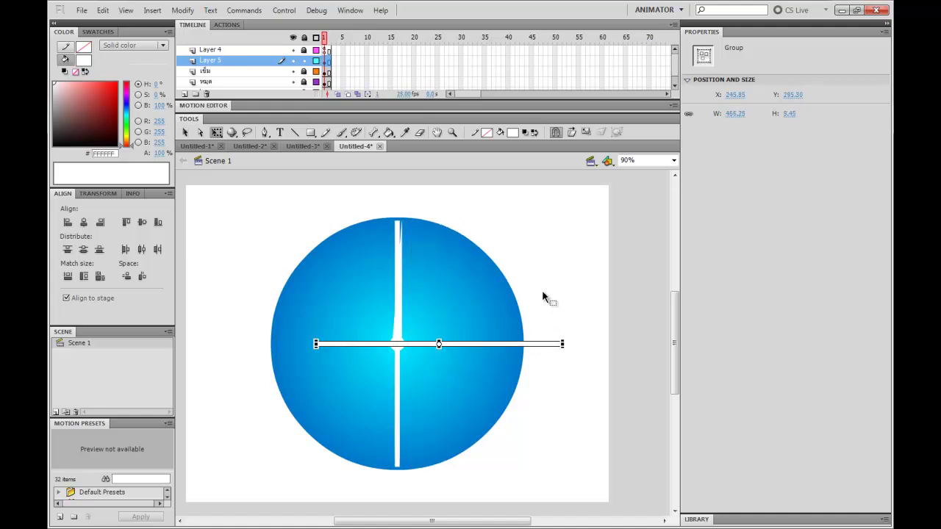
pyautogui.click(559, 283)
pyautogui.click(539, 344)
pyautogui.click(83, 222)
# Duplicate the two crossed bars together, rotate the copy 45°, and center it on the stage.
pyautogui.click(499, 252)
pyautogui.click(457, 400)
pyautogui.hotkey('ctrl', 'shift', 'a')
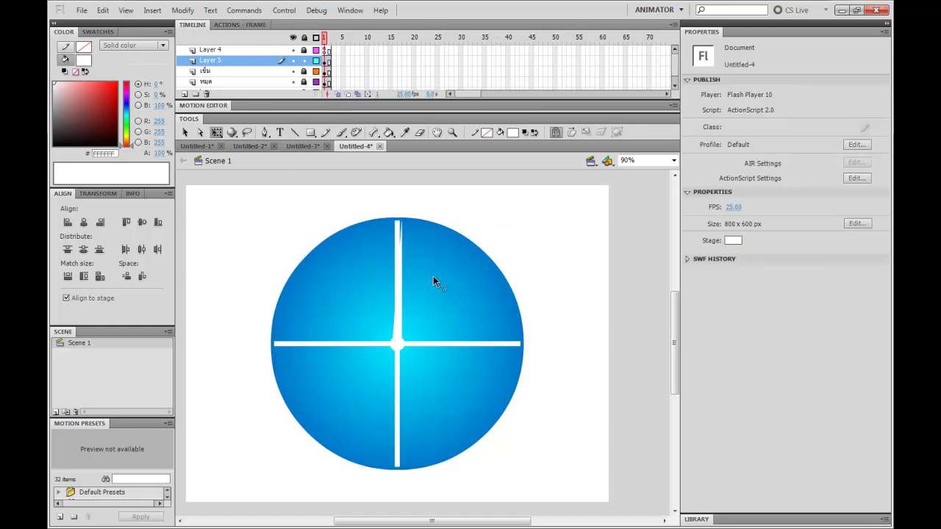
pyautogui.click(466, 401)
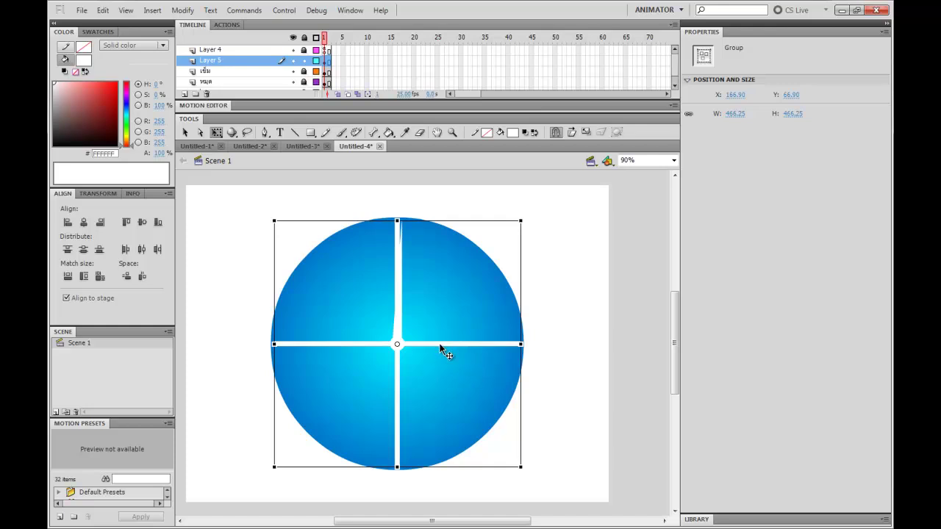
pyautogui.moveTo(442, 347); pyautogui.dragTo(478, 316)
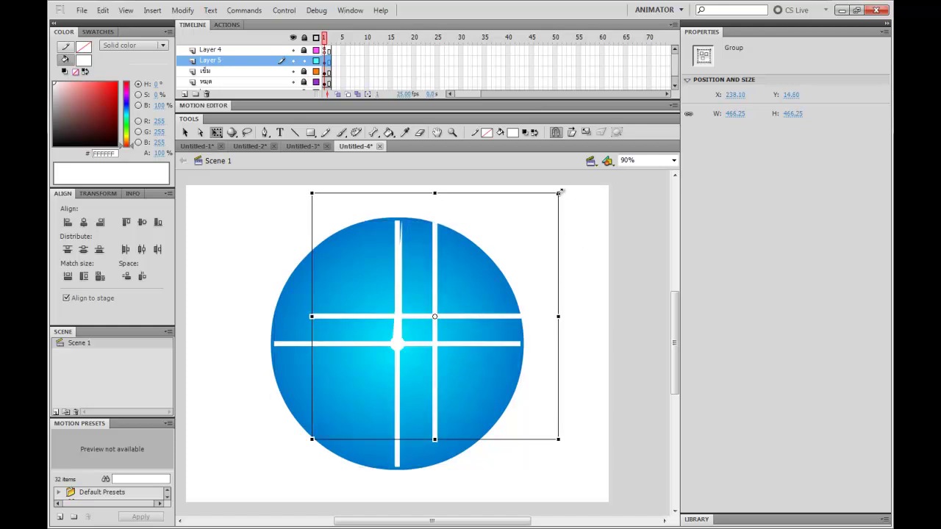
pyautogui.moveTo(565, 189); pyautogui.dragTo(620, 263)
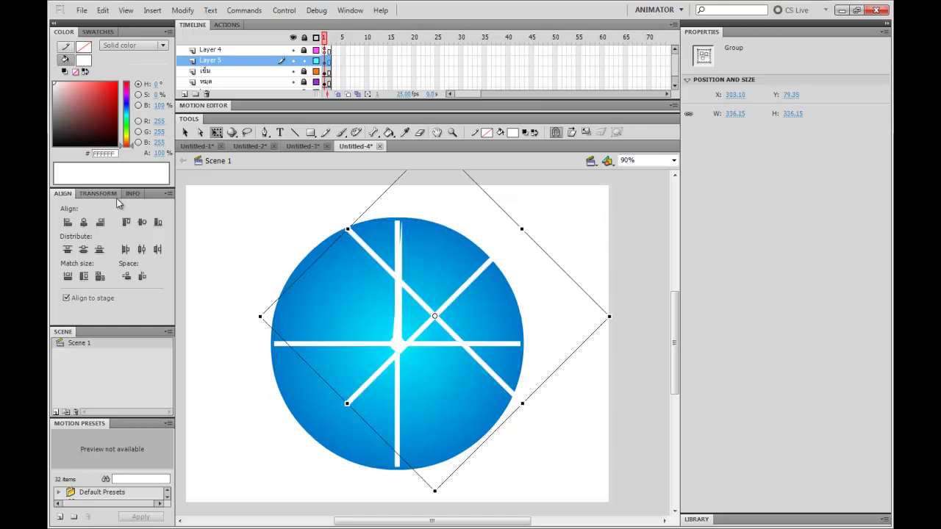
pyautogui.click(83, 222)
pyautogui.click(84, 249)
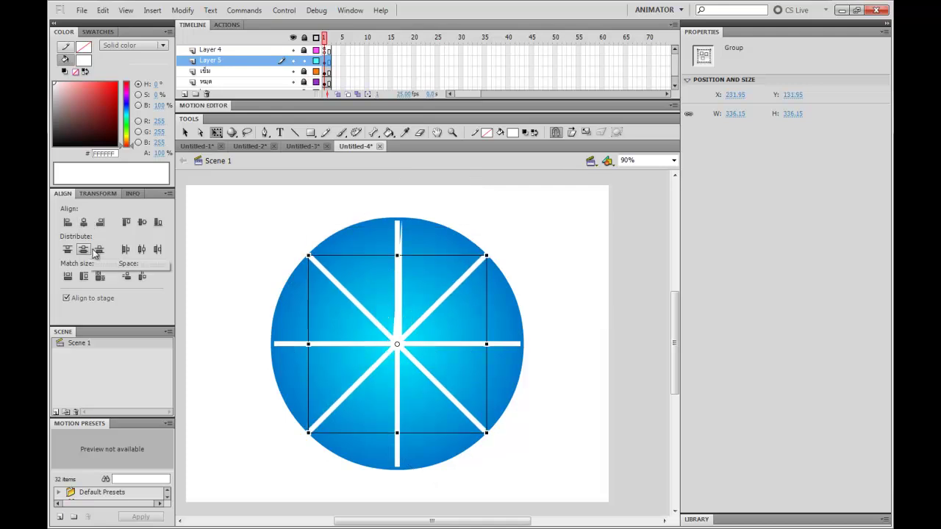
pyautogui.click(593, 291)
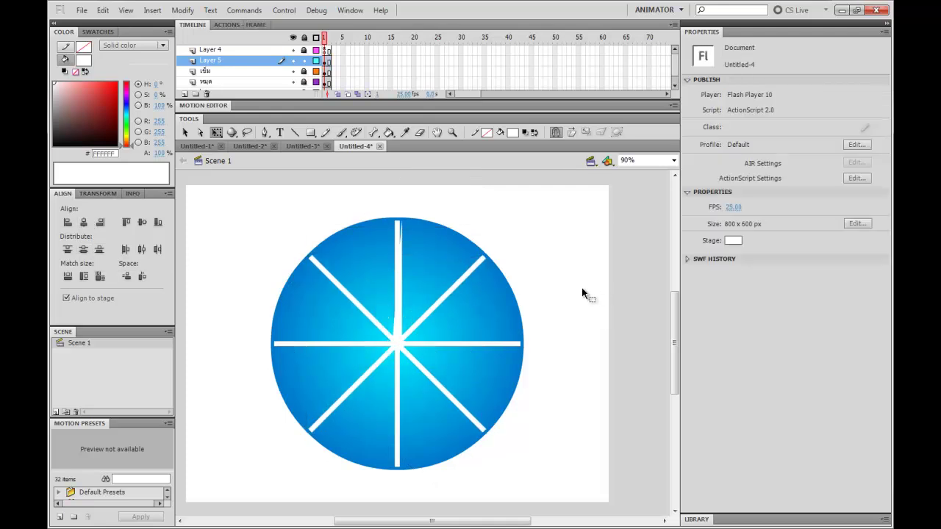
pyautogui.moveTo(567, 262); pyautogui.dragTo(328, 408)
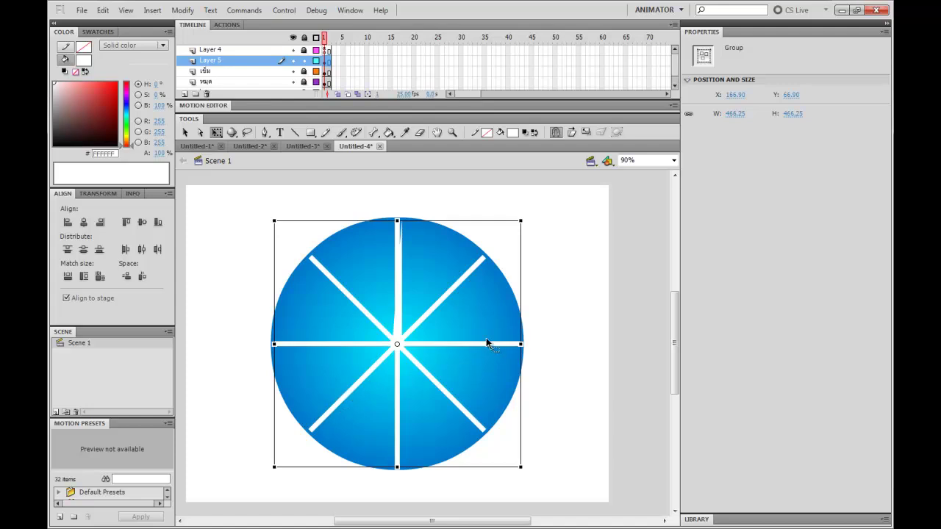
pyautogui.click(578, 319)
# Draw a red (#FF0000) circle without a stroke, slightly smaller than the clock face, on the bars' layer.
pyautogui.moveTo(579, 320); pyautogui.dragTo(561, 317)
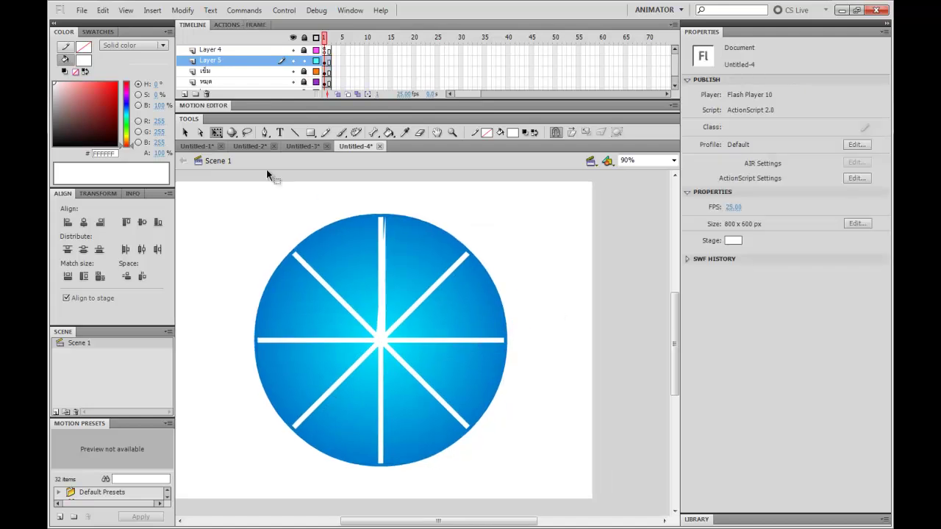
pyautogui.click(305, 131)
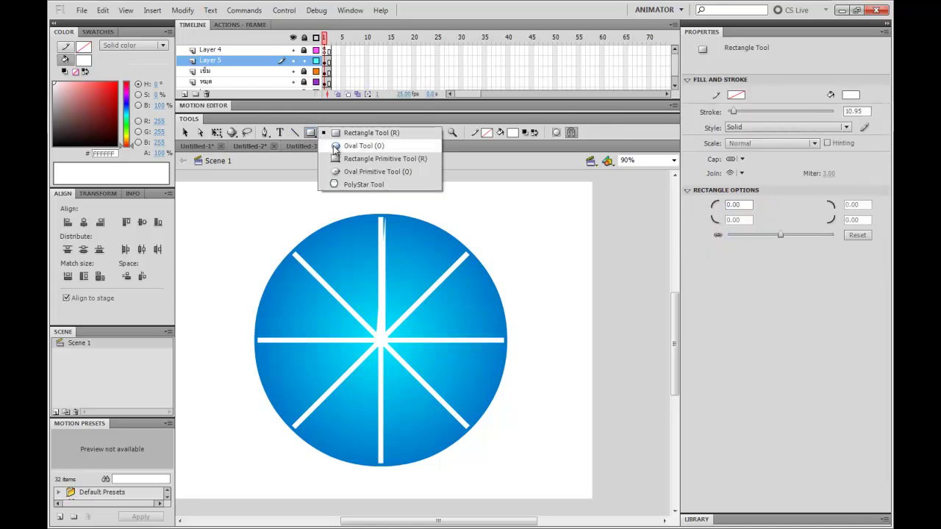
pyautogui.click(345, 142)
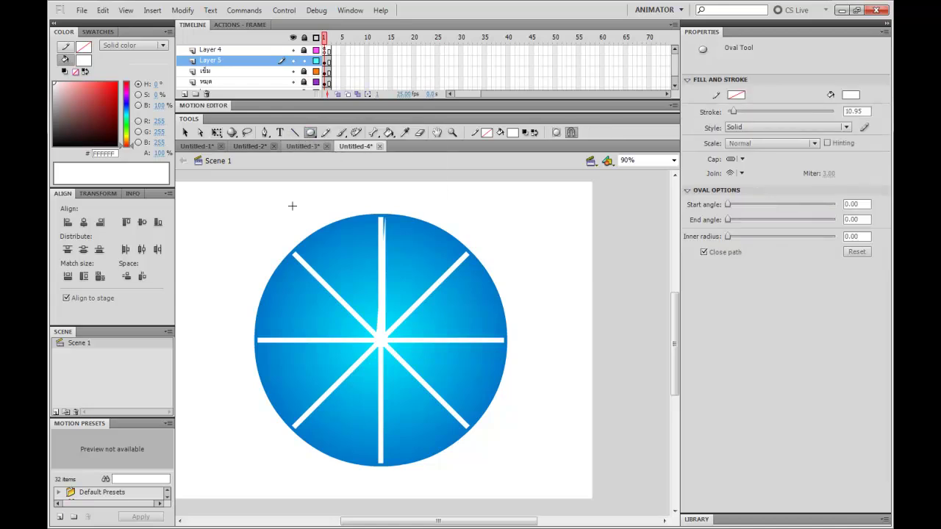
pyautogui.click(520, 133)
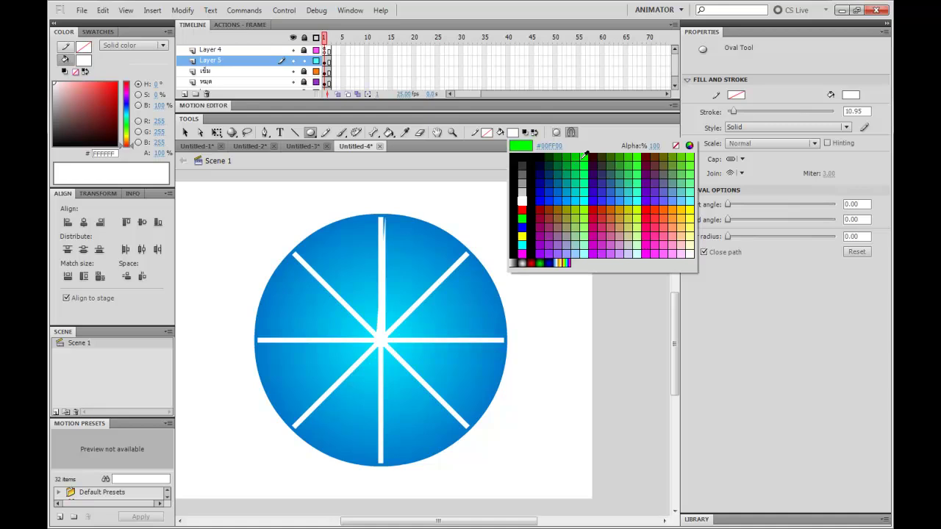
pyautogui.click(523, 208)
pyautogui.click(523, 208)
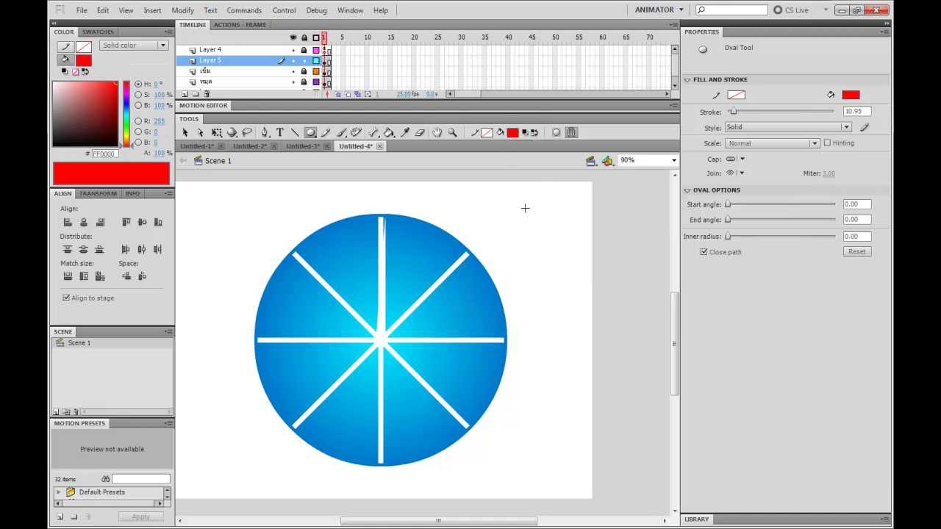
pyautogui.moveTo(467, 339); pyautogui.dragTo(522, 269)
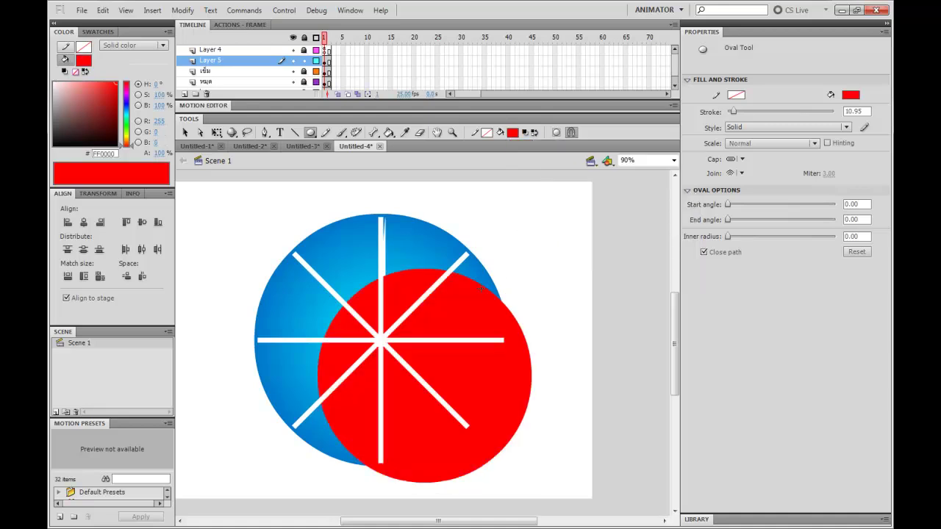
# Center the red circle on the stage and group it to cover the middle of the white bars.
pyautogui.press('v')
pyautogui.click(486, 306)
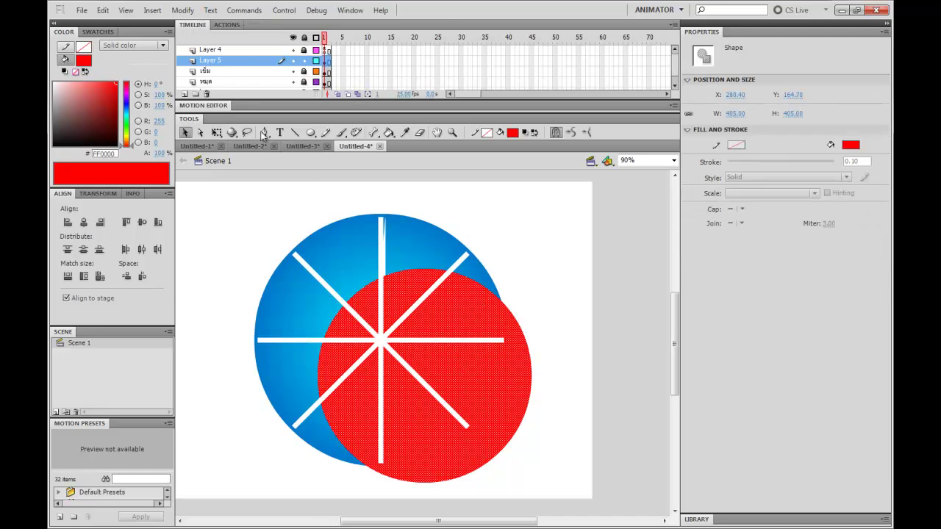
pyautogui.click(83, 222)
pyautogui.click(84, 248)
pyautogui.click(513, 288)
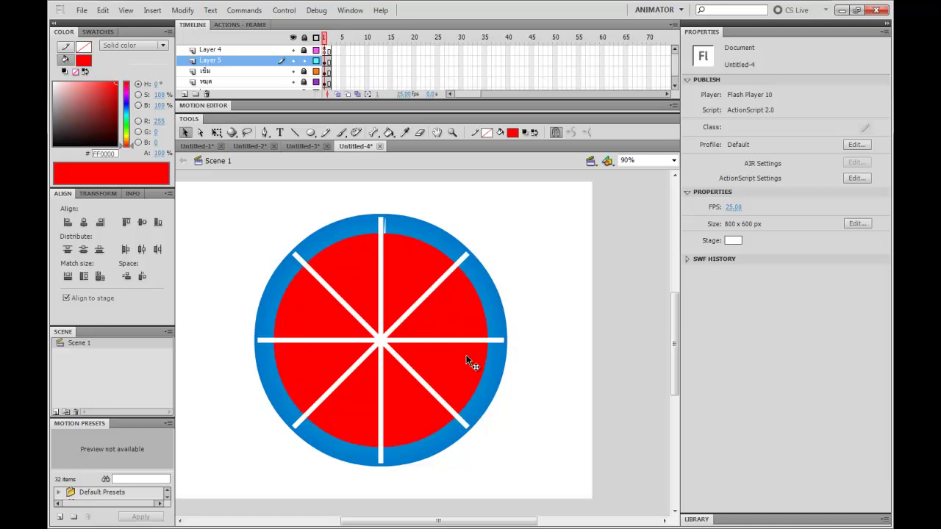
pyautogui.click(458, 316)
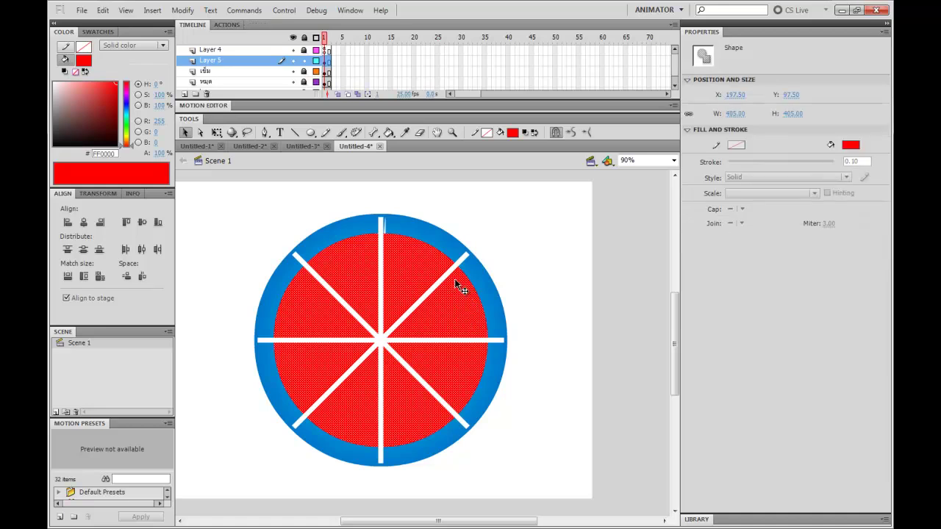
pyautogui.hotkey('ctrl', 'g')
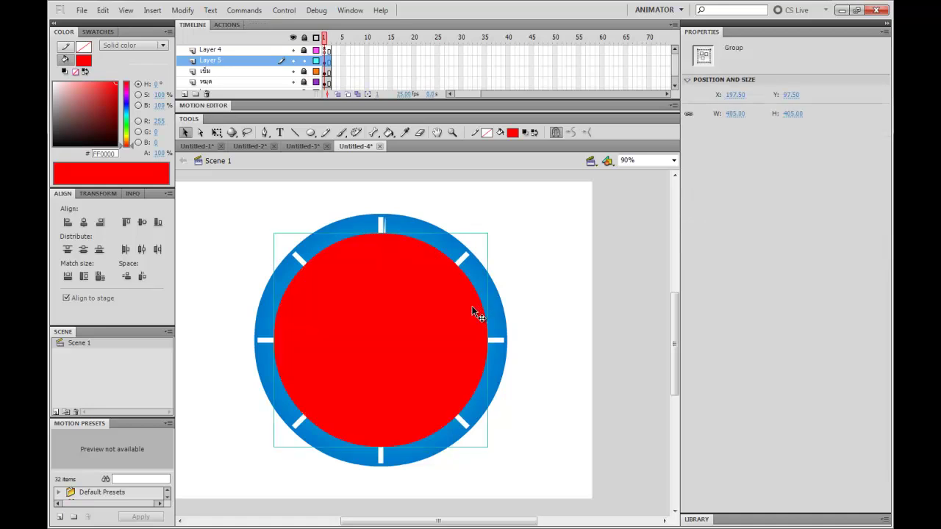
pyautogui.click(513, 338)
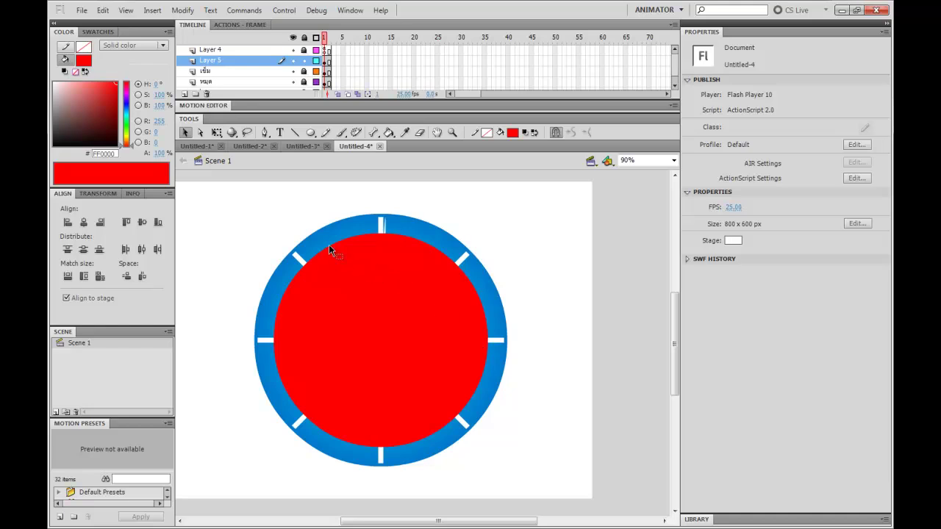
# Duplicate the eight-spoke bar group, center the copy, and rotate it so its spokes fall midway between the existing marks.
pyautogui.click(500, 349)
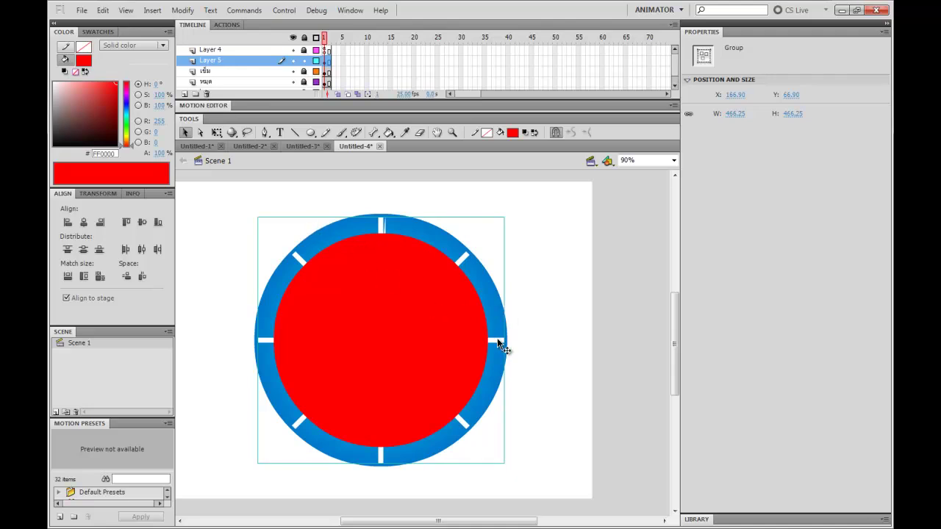
pyautogui.moveTo(500, 349); pyautogui.dragTo(536, 348)
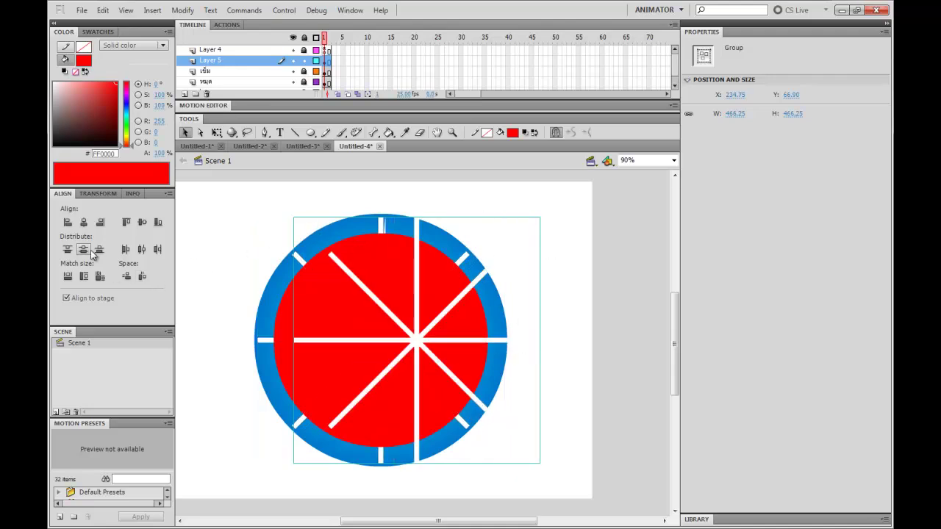
pyautogui.hotkey('ctrl', 'z')
pyautogui.press('q')
pyautogui.moveTo(505, 211); pyautogui.dragTo(458, 163)
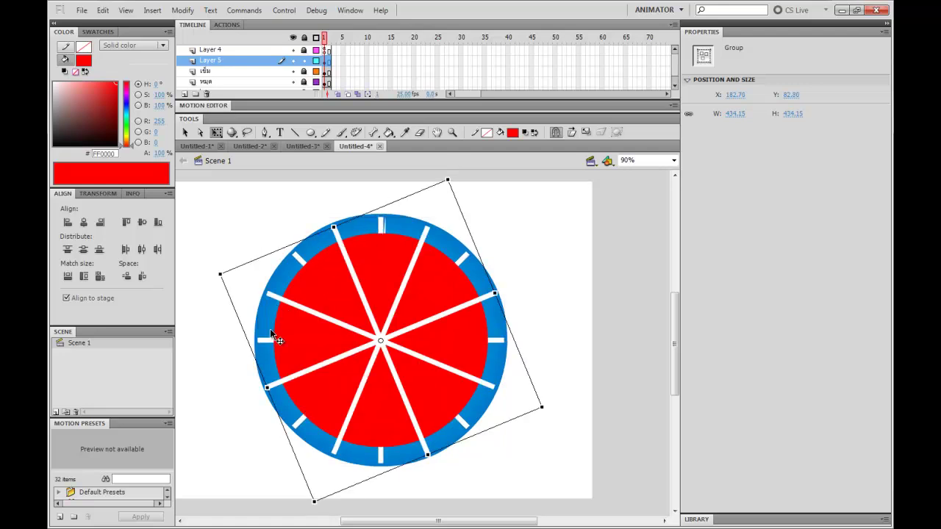
pyautogui.click(557, 325)
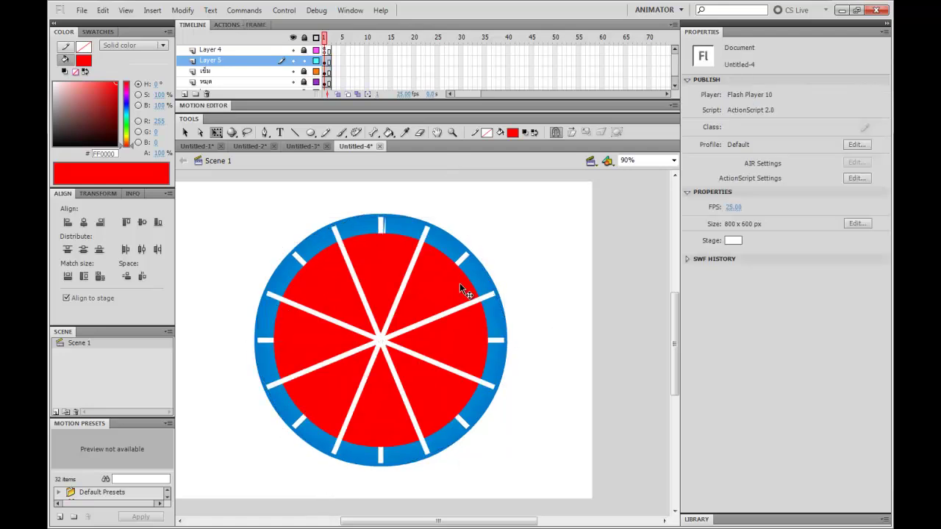
# Bring the red circle group to the front, above the rotated copy of the bars.
pyautogui.click(429, 234)
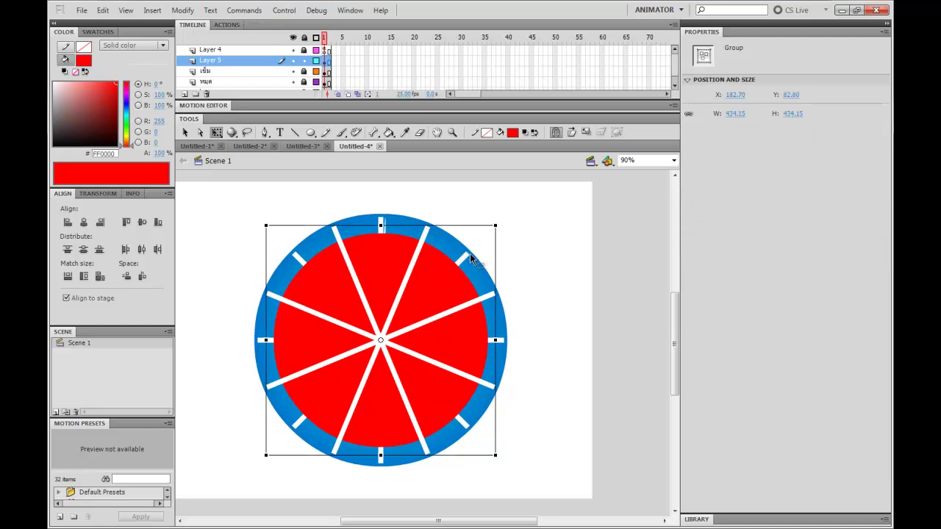
pyautogui.click(516, 267)
pyautogui.click(455, 291)
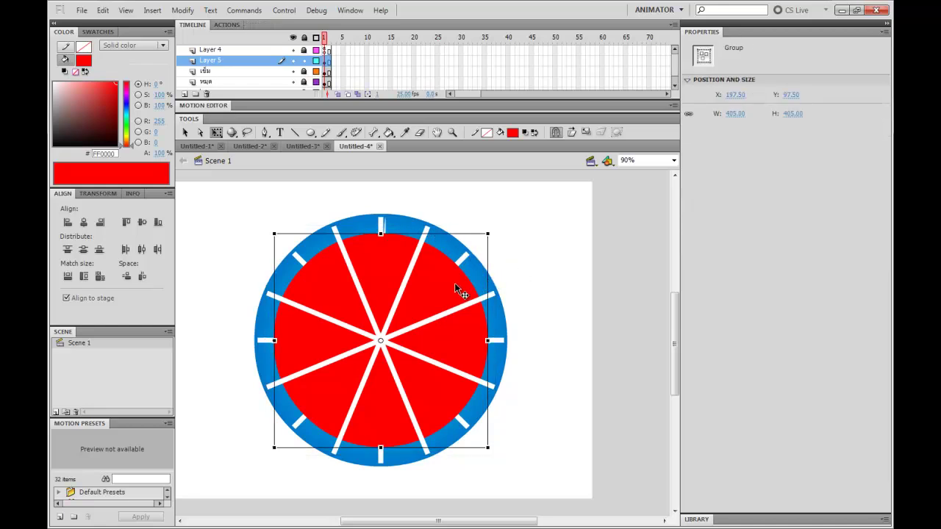
pyautogui.rightClick(456, 287)
pyautogui.moveTo(543, 194)
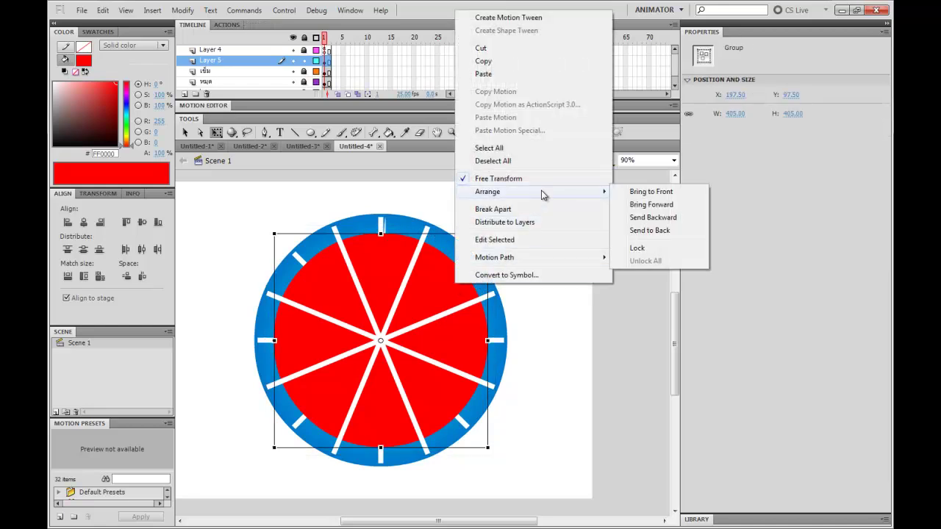
pyautogui.click(651, 192)
pyautogui.click(451, 185)
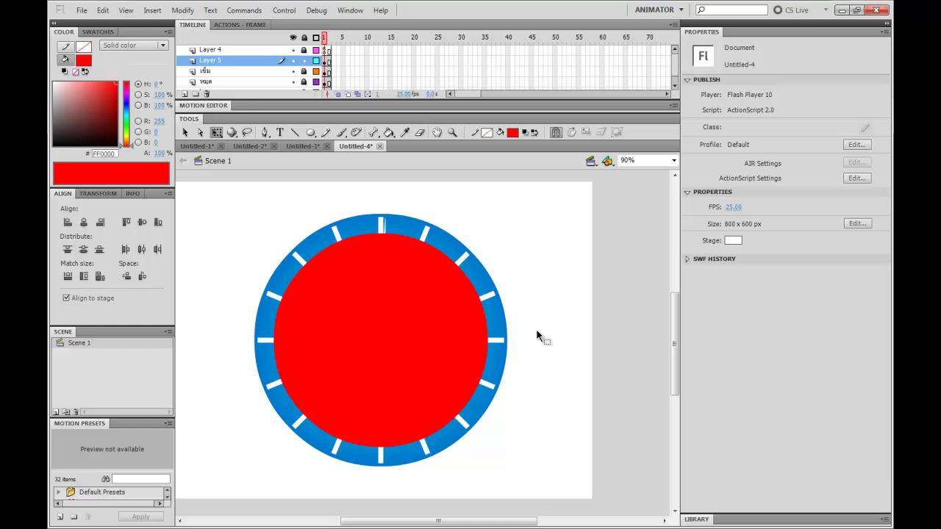
# Select the white bar groups without the red circle and nudge them horizontally back and forth.
pyautogui.click(473, 266)
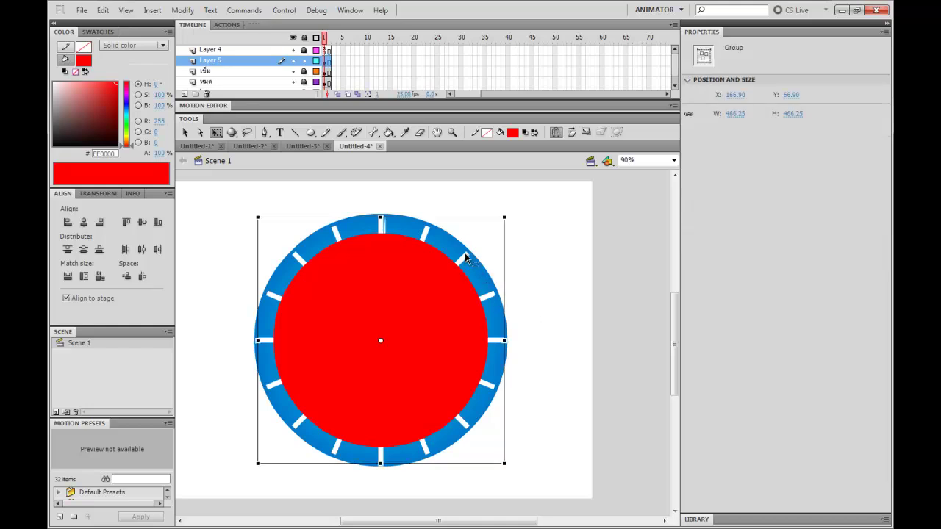
pyautogui.click(295, 253)
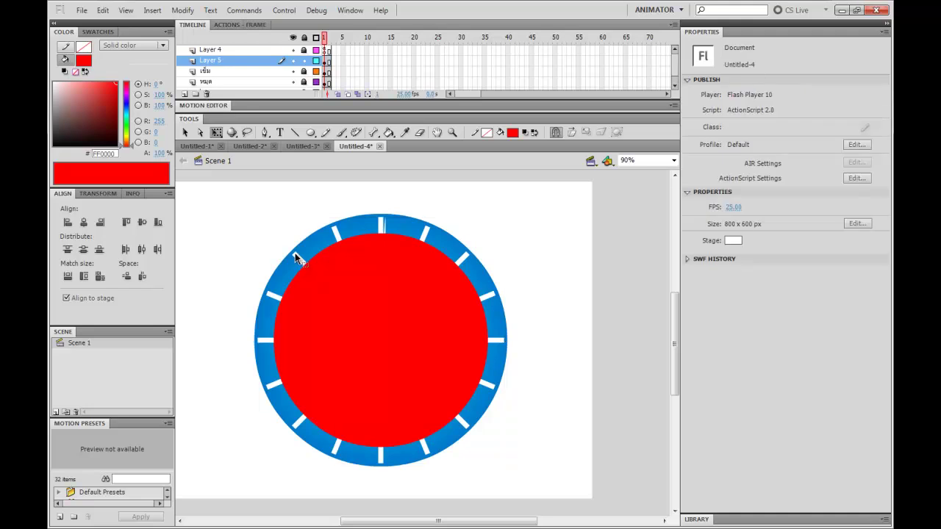
pyautogui.hotkey('ctrl', 'a')
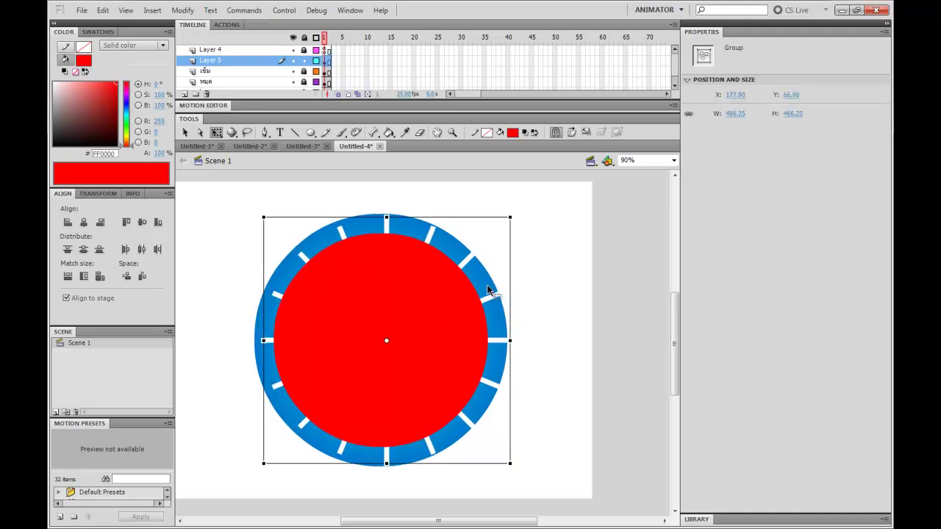
pyautogui.press('Left')
pyautogui.press('Left')
pyautogui.press('Left')
pyautogui.press('Left')
pyautogui.press('Left')
pyautogui.press('Left')
pyautogui.press('Left')
pyautogui.press('Left')
pyautogui.press('Left')
pyautogui.press('Left')
pyautogui.press('Left')
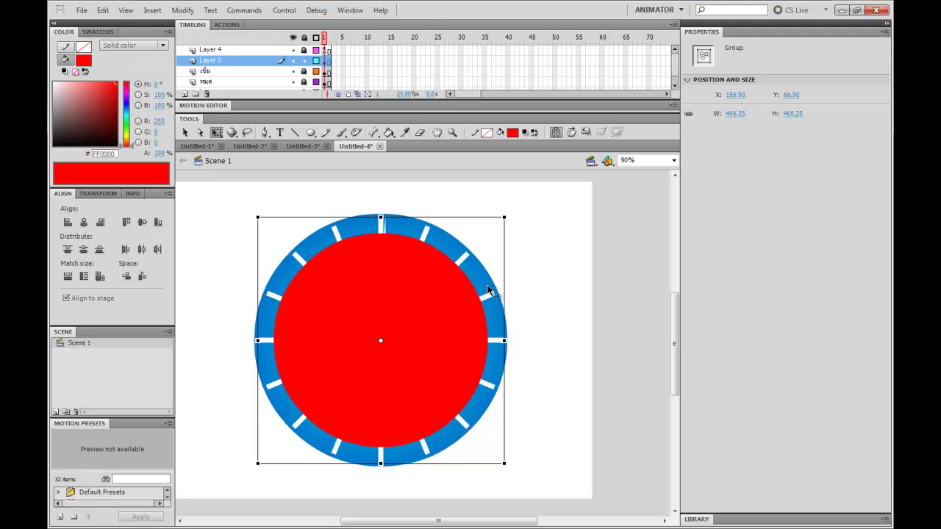
pyautogui.press('Right')
pyautogui.press('Right')
pyautogui.press('Right')
pyautogui.press('Right')
pyautogui.press('Right')
pyautogui.press('Right')
pyautogui.press('Right')
pyautogui.press('Right')
pyautogui.press('Right')
pyautogui.press('Right')
pyautogui.press('Right')
# Break apart the selected white bar groups and the red circle group into plain shapes.
pyautogui.hotkey('ctrl', 'b')
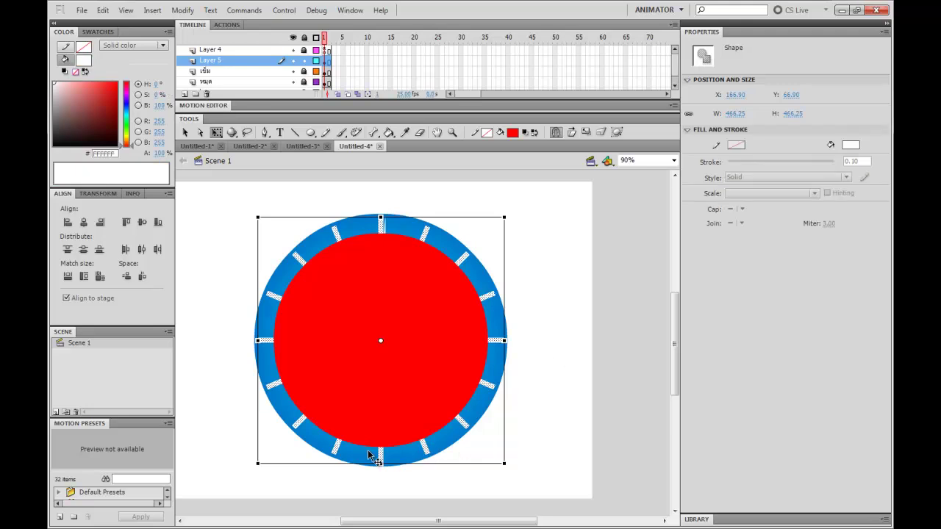
pyautogui.click(579, 417)
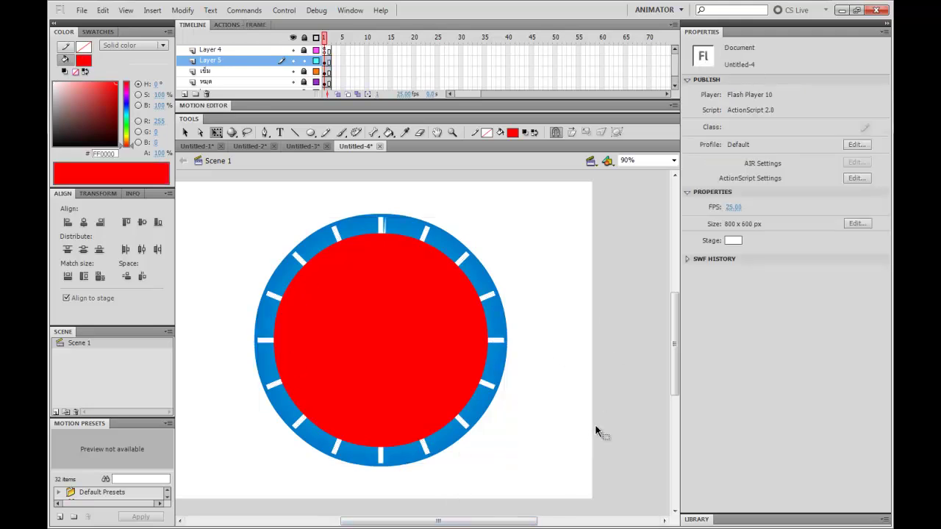
pyautogui.click(403, 369)
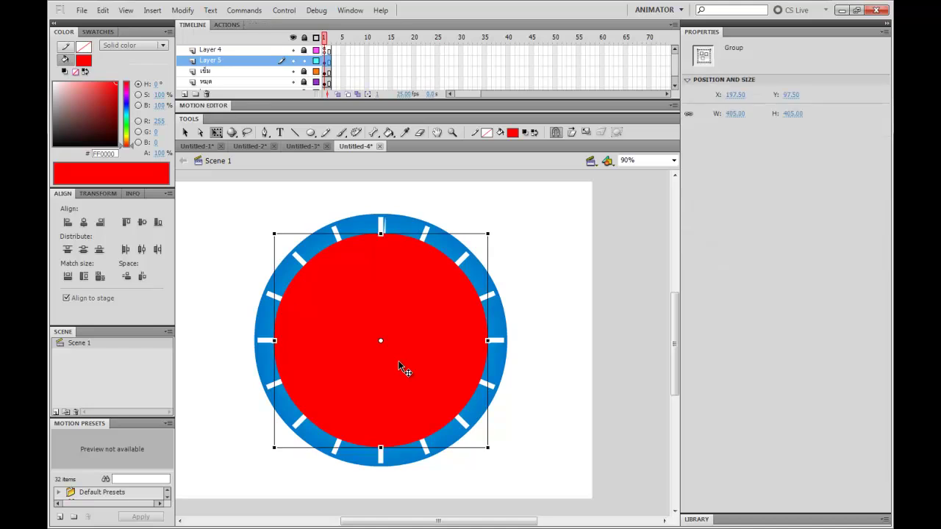
pyautogui.hotkey('ctrl', 'b')
pyautogui.click(631, 290)
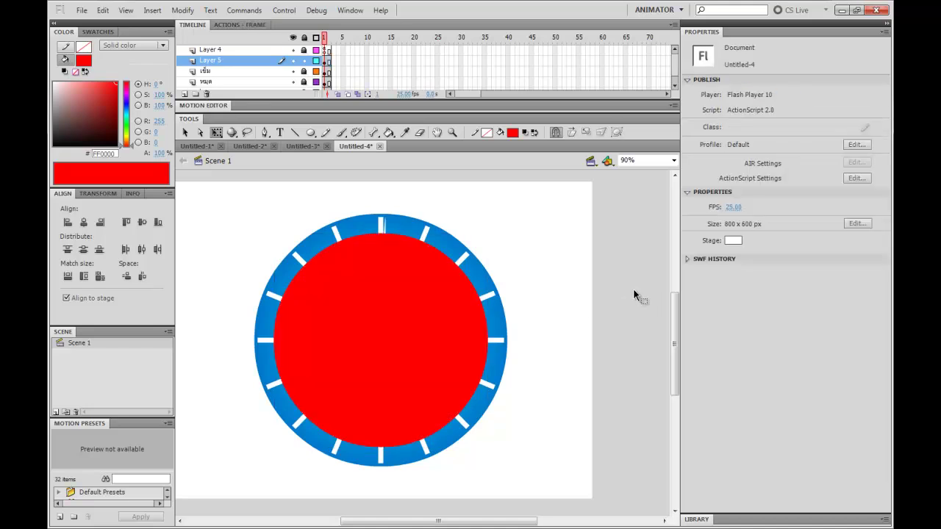
# Delete the red circle shape to cut away the bars' middle and leave short marks around the rim.
pyautogui.click(451, 315)
pyautogui.click(536, 317)
pyautogui.click(439, 284)
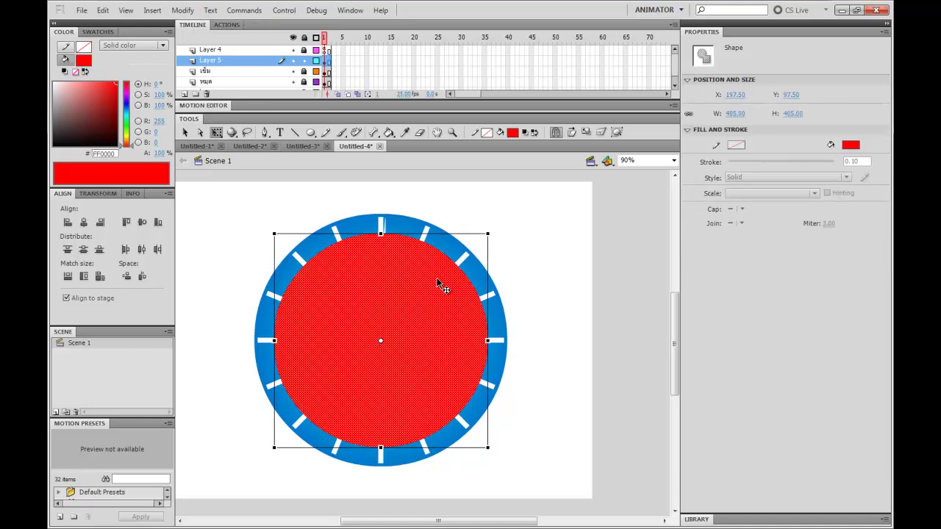
pyautogui.press('Delete')
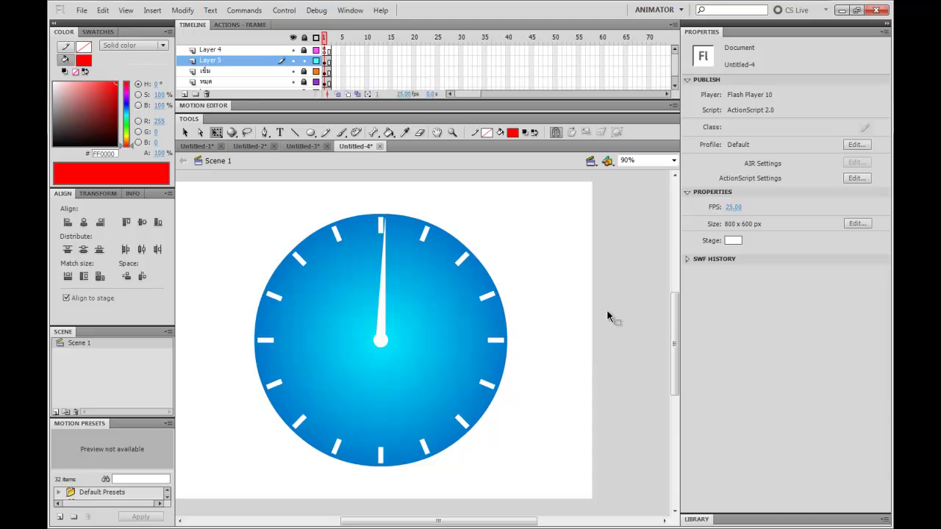
# Test the clock movie and the Untitled-3 clock for comparison, closing each preview.
pyautogui.hotkey('ctrl', 'Return')
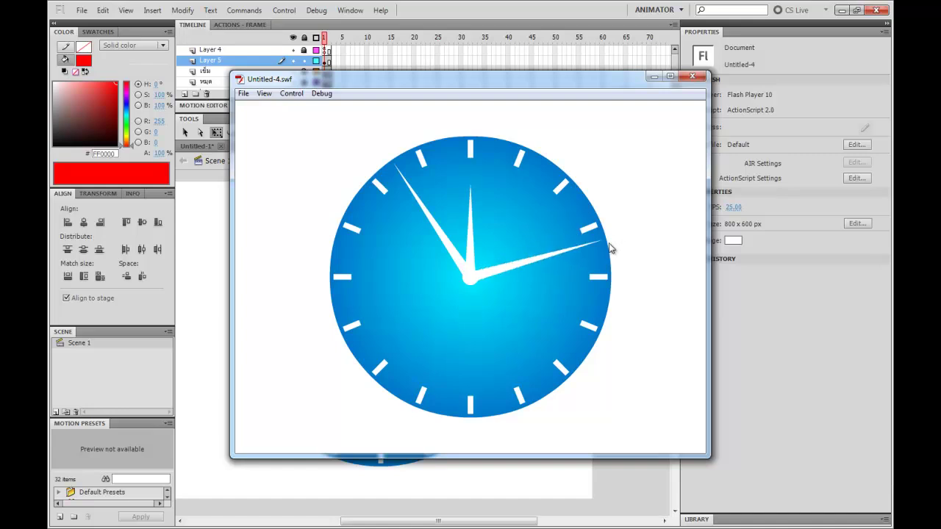
pyautogui.click(694, 78)
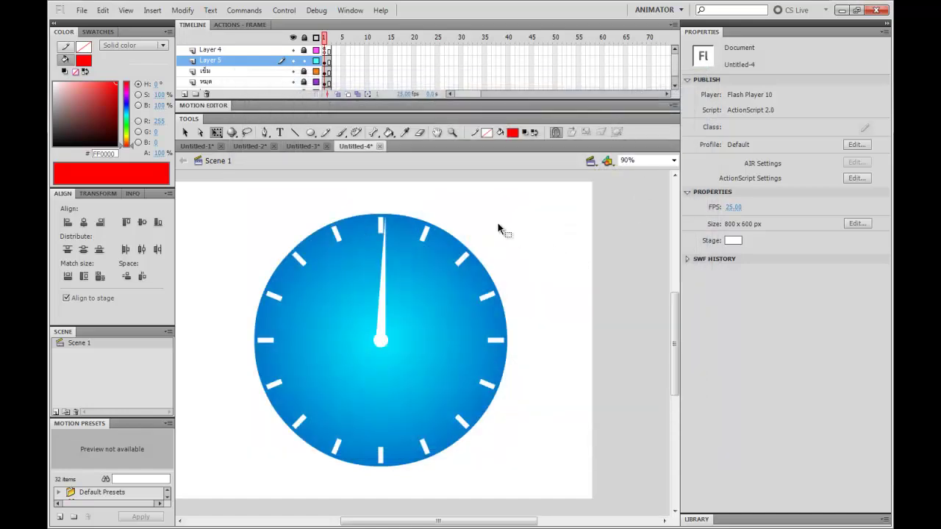
pyautogui.click(312, 147)
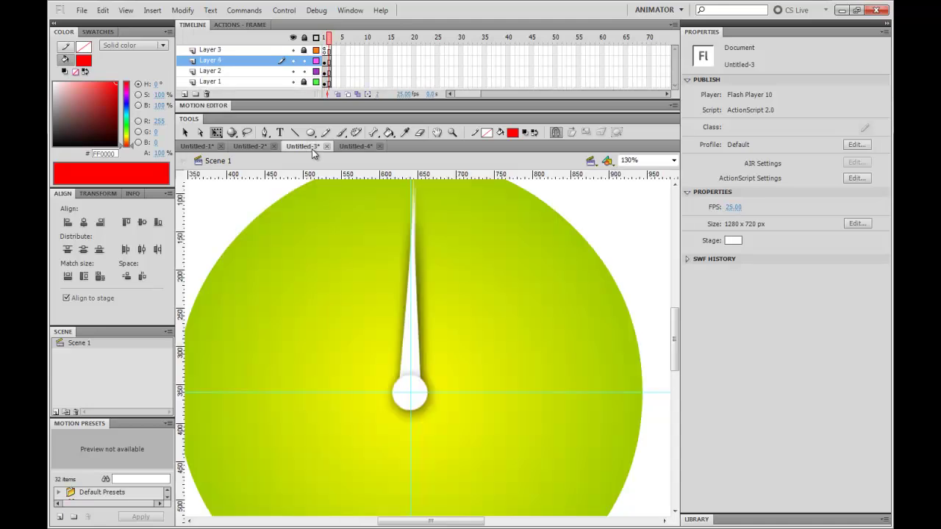
pyautogui.hotkey('ctrl', 'Return')
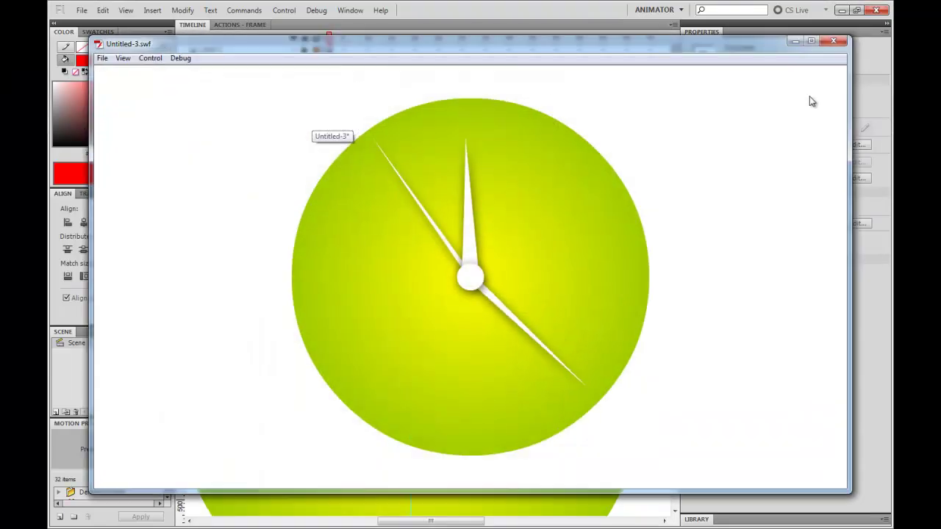
pyautogui.click(833, 40)
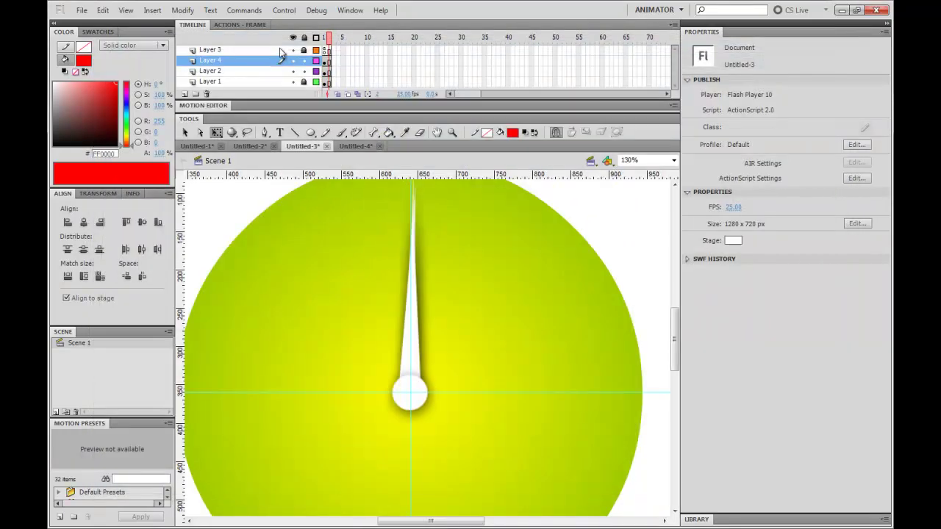
# Examine what Layer 4 contains in the Untitled-3 clock and return to the Untitled-4 document.
pyautogui.click(305, 81)
pyautogui.click(329, 62)
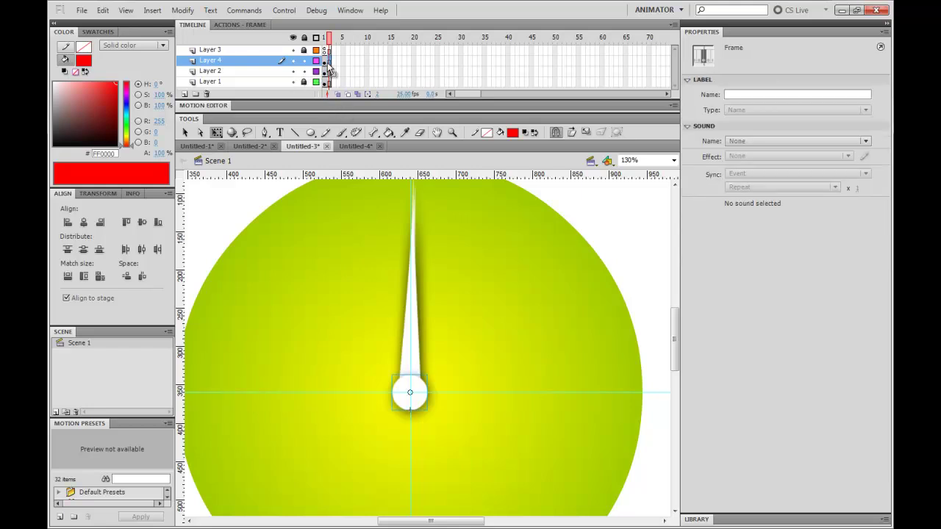
pyautogui.click(581, 297)
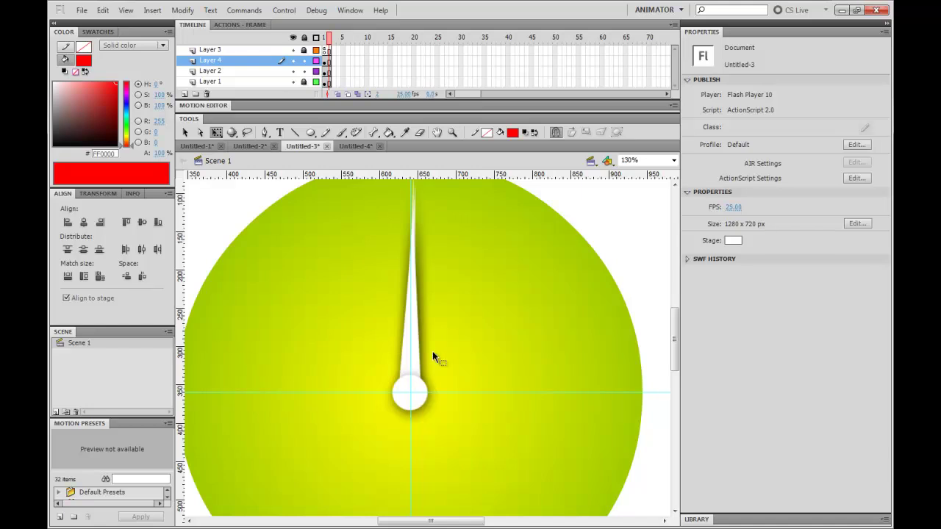
pyautogui.click(359, 145)
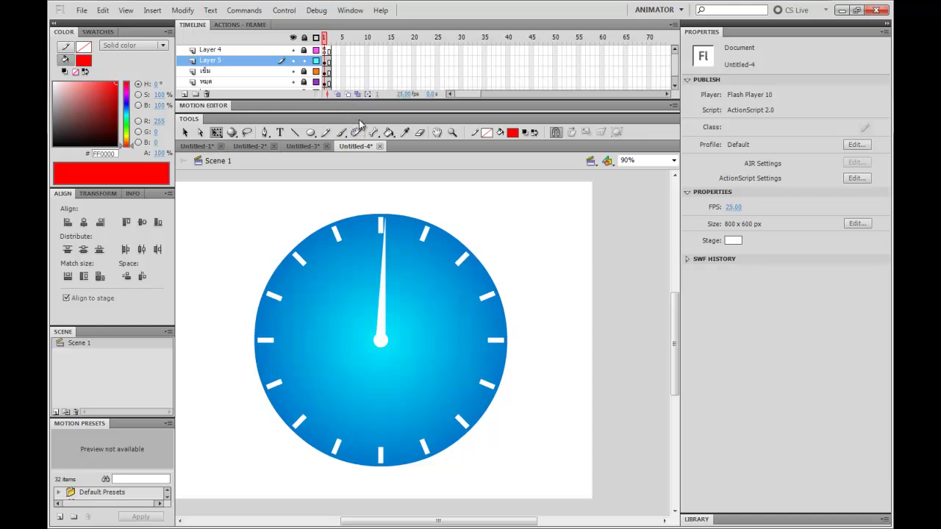
# Convert the rim marks on Layer 5 to a movie clip symbol named ขีด.
pyautogui.moveTo(419, 141); pyautogui.dragTo(423, 159)
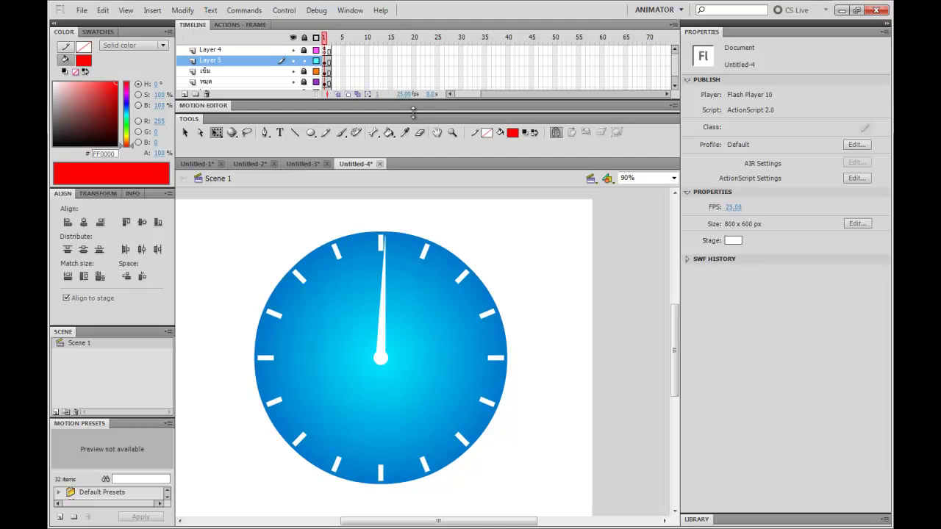
pyautogui.moveTo(416, 110); pyautogui.dragTo(414, 138)
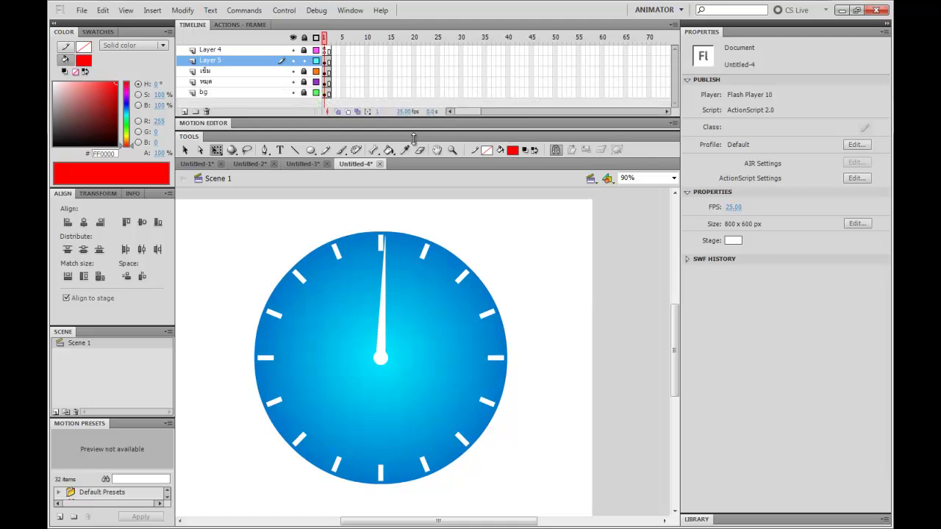
pyautogui.click(327, 61)
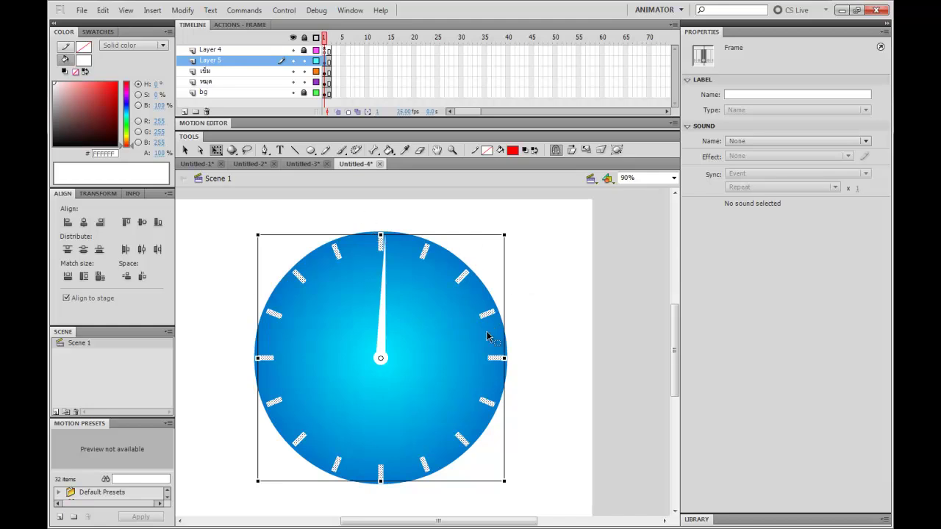
pyautogui.press('F8')
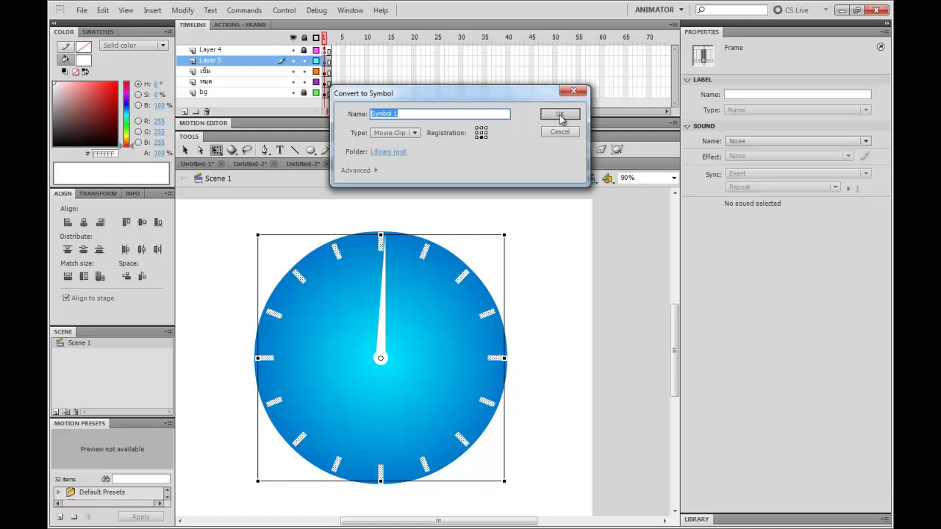
pyautogui.write('s')
pyautogui.click(560, 116)
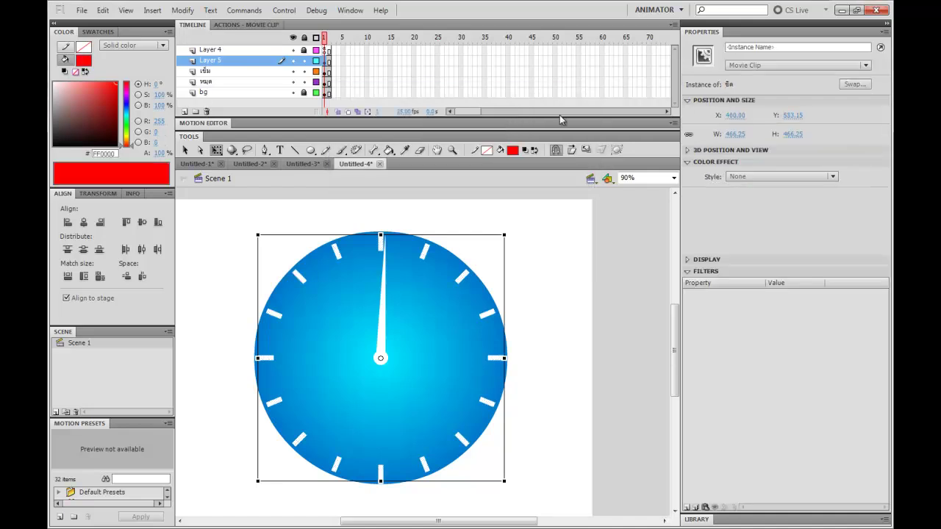
# Check whether the centre pin and the clock hand are movie clips by selecting each on the stage.
pyautogui.moveTo(330, 83); pyautogui.dragTo(328, 66)
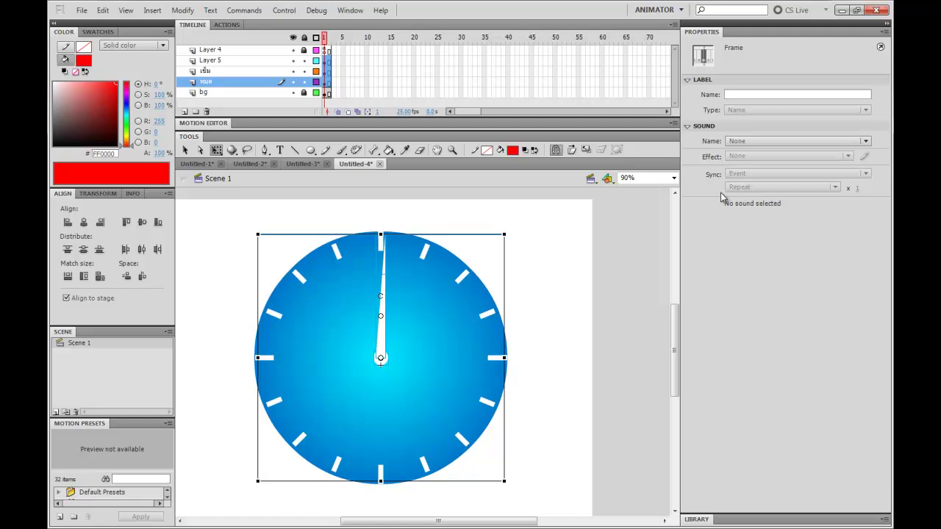
pyautogui.click(565, 291)
pyautogui.click(381, 359)
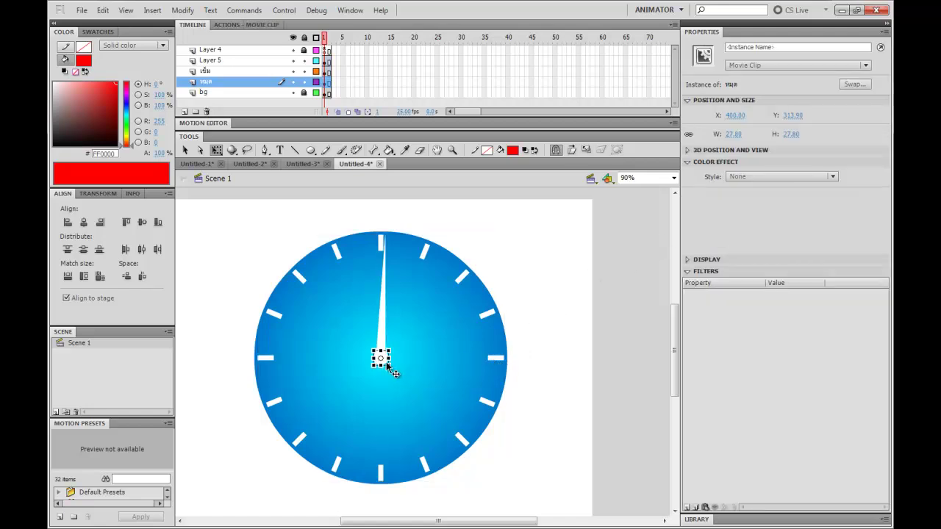
pyautogui.click(384, 302)
pyautogui.click(384, 301)
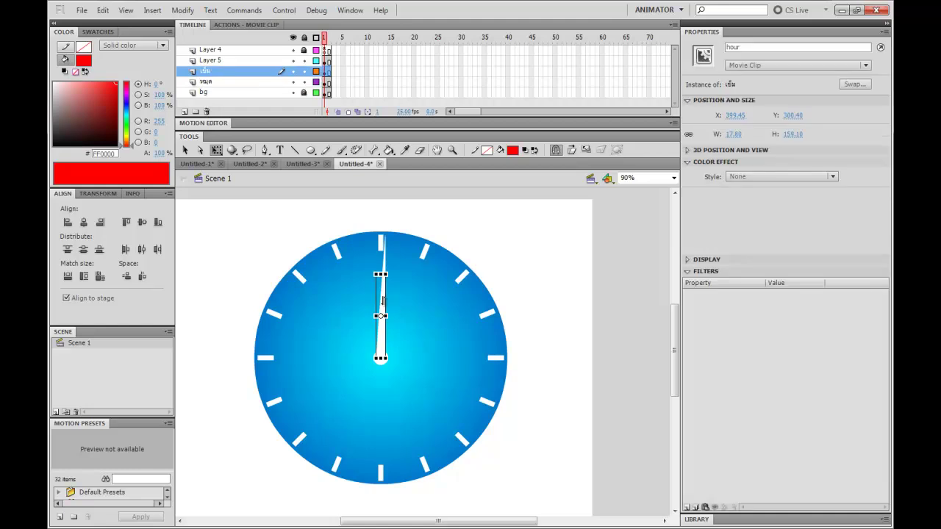
pyautogui.click(462, 279)
pyautogui.click(521, 273)
# Move the rim marks clip off the dial's centre as a trial and undo the move.
pyautogui.click(327, 60)
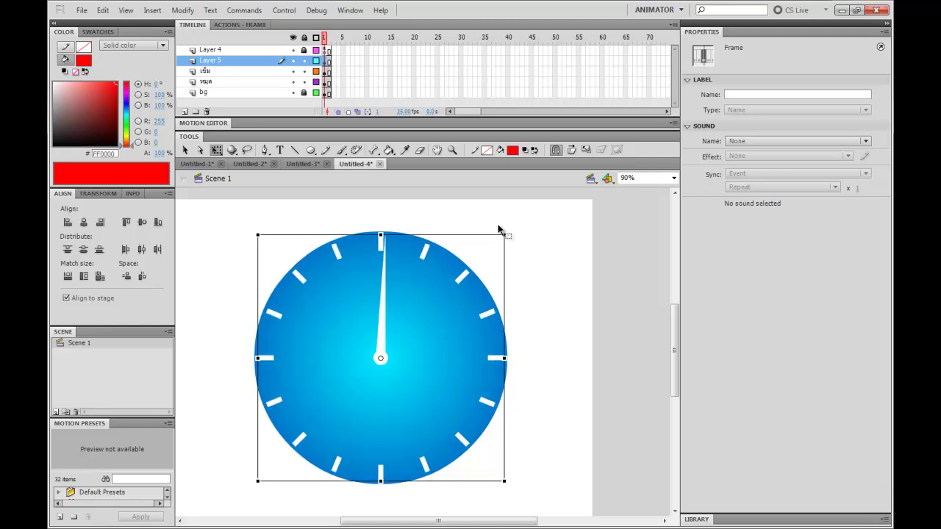
pyautogui.click(470, 205)
pyautogui.click(328, 62)
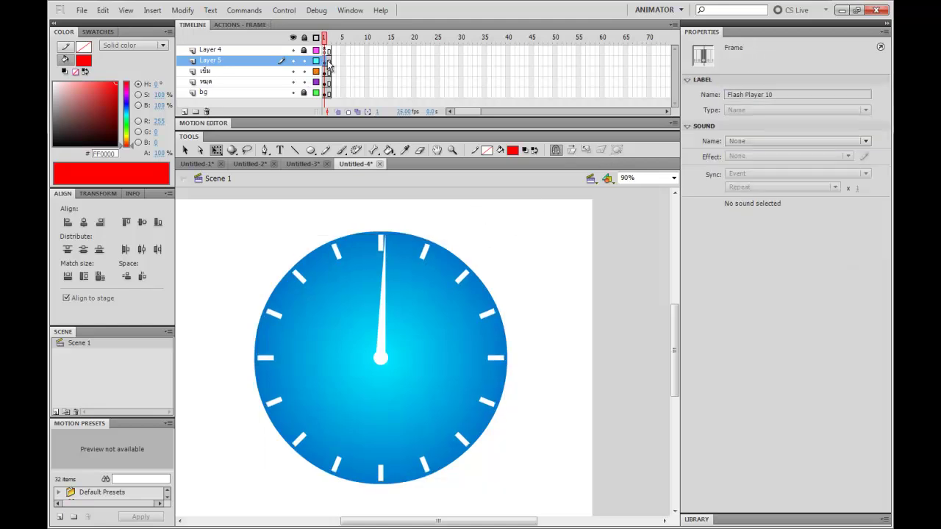
pyautogui.moveTo(470, 286); pyautogui.dragTo(511, 307)
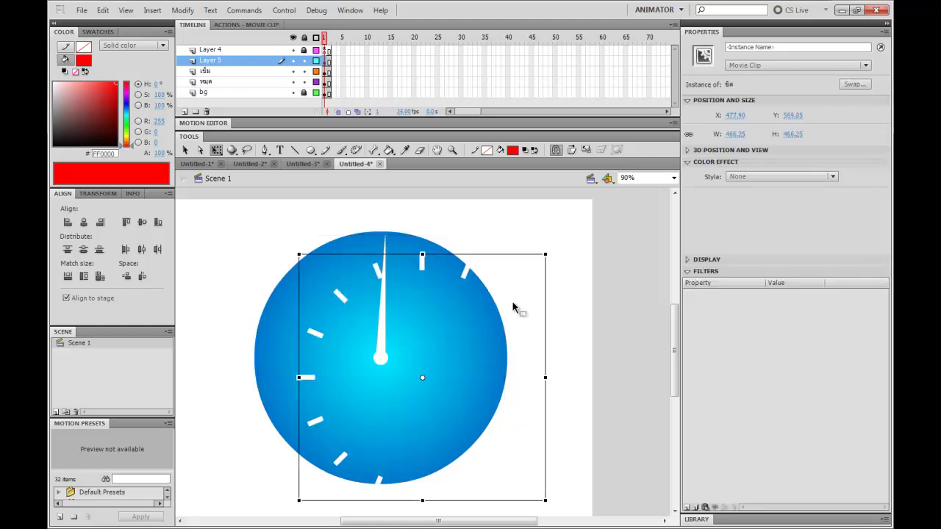
pyautogui.hotkey('ctrl', 'z')
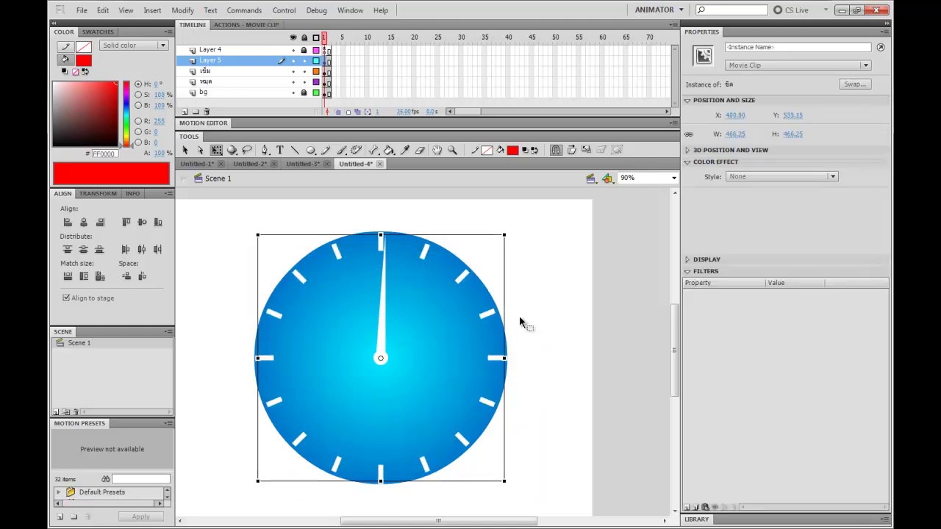
pyautogui.click(520, 321)
pyautogui.click(494, 319)
pyautogui.click(537, 285)
# Add a Drop Shadow filter to the rim marks clip with 50% strength and High quality.
pyautogui.click(457, 282)
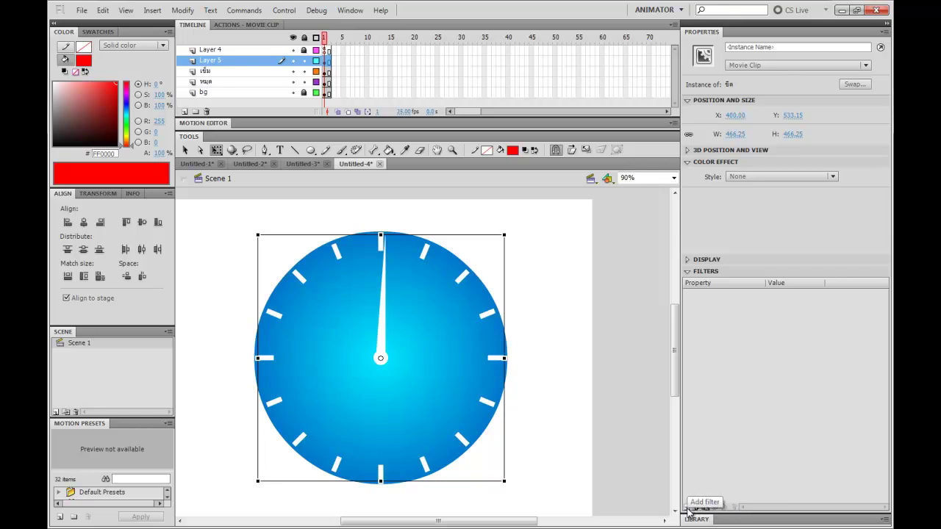
pyautogui.click(688, 509)
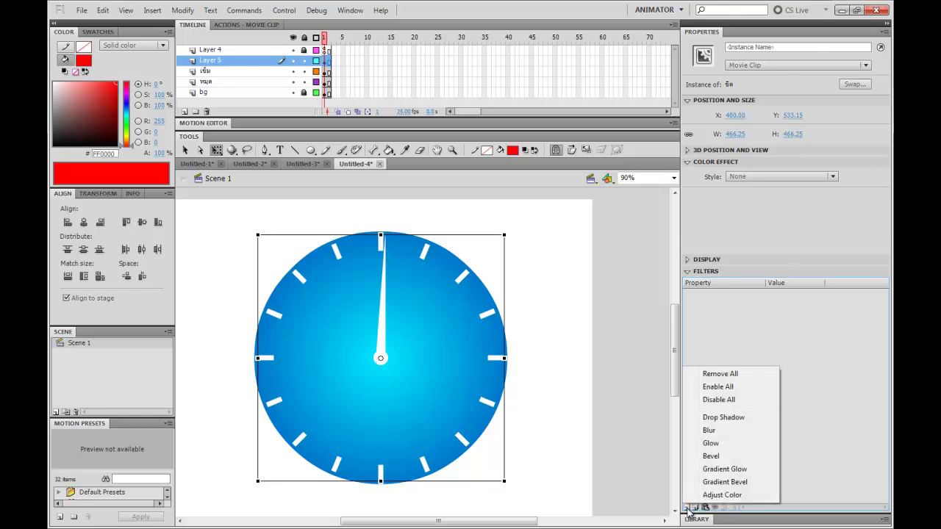
pyautogui.click(731, 418)
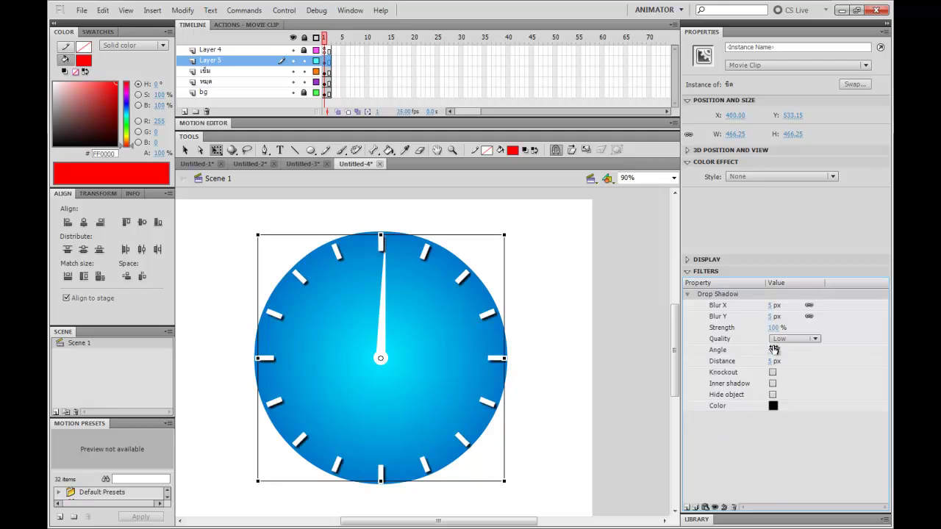
pyautogui.moveTo(778, 328)
pyautogui.mouseDown()
pyautogui.moveTo(808, 333)
pyautogui.moveTo(752, 336)
pyautogui.moveTo(766, 335)
pyautogui.mouseUp()
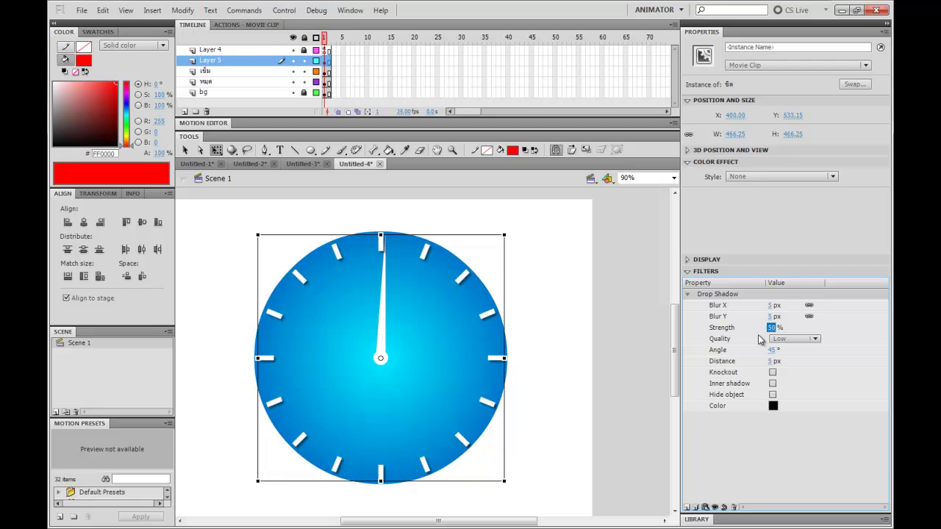
pyautogui.click(653, 350)
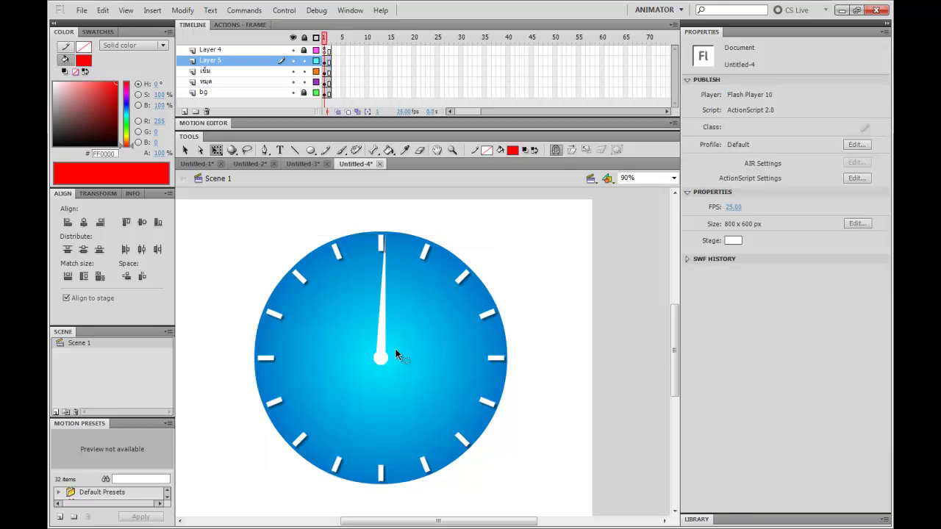
pyautogui.click(499, 319)
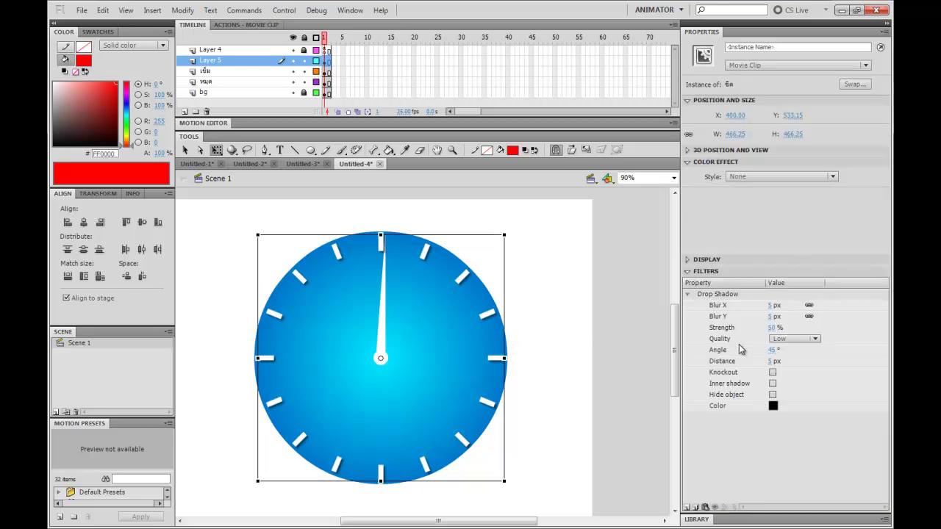
pyautogui.click(796, 339)
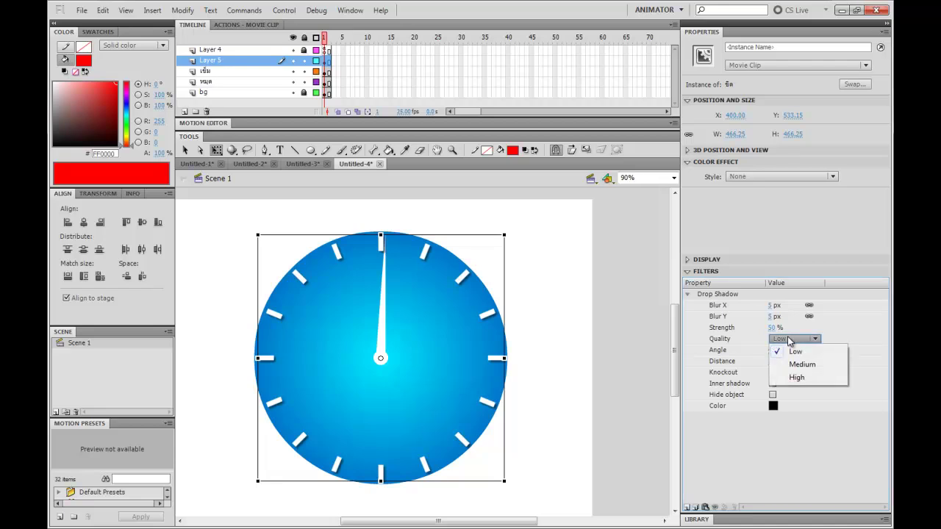
pyautogui.click(797, 377)
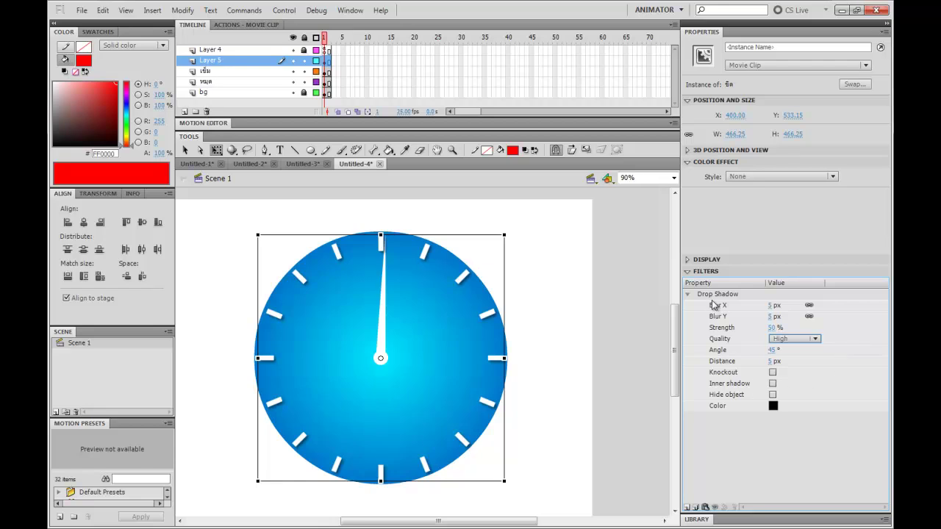
# Copy all filters from the rim marks clip and paste them onto the clock hands on the เข็ม layer.
pyautogui.click(707, 507)
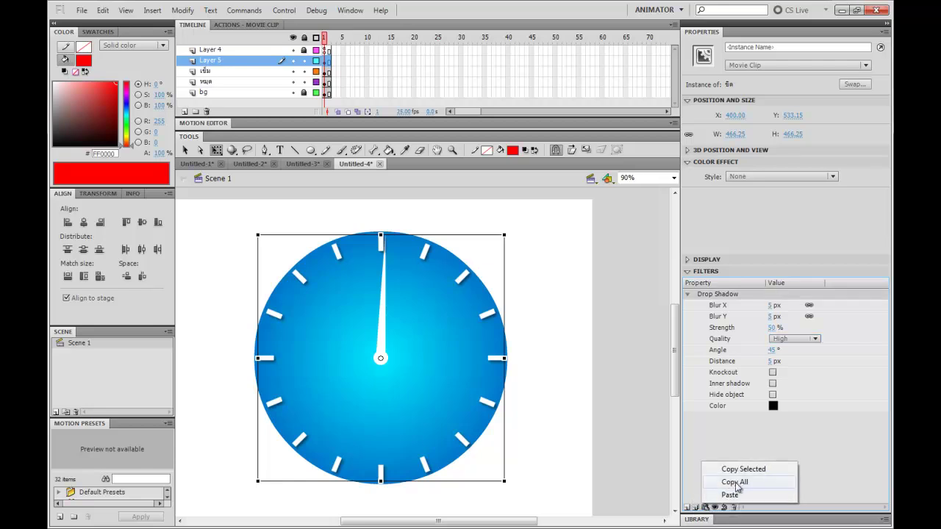
pyautogui.click(736, 483)
pyautogui.click(600, 356)
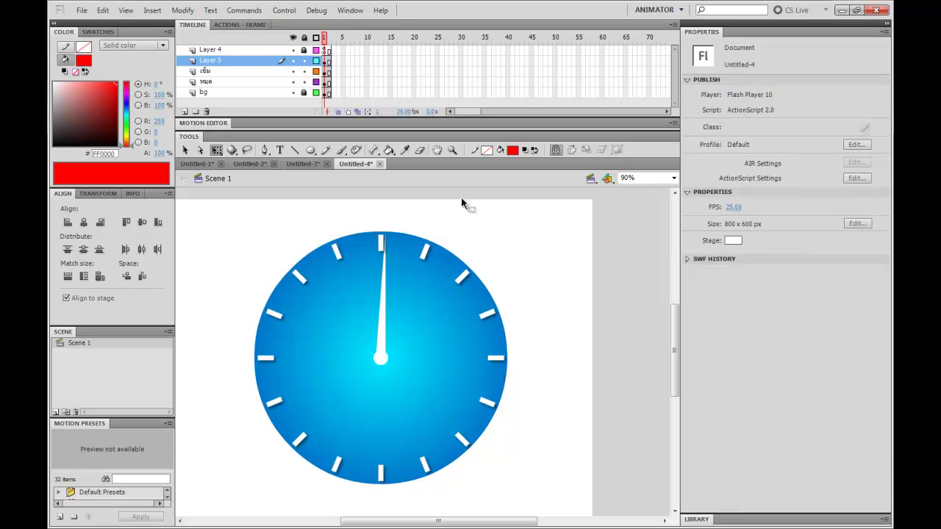
pyautogui.click(327, 72)
pyautogui.click(382, 338)
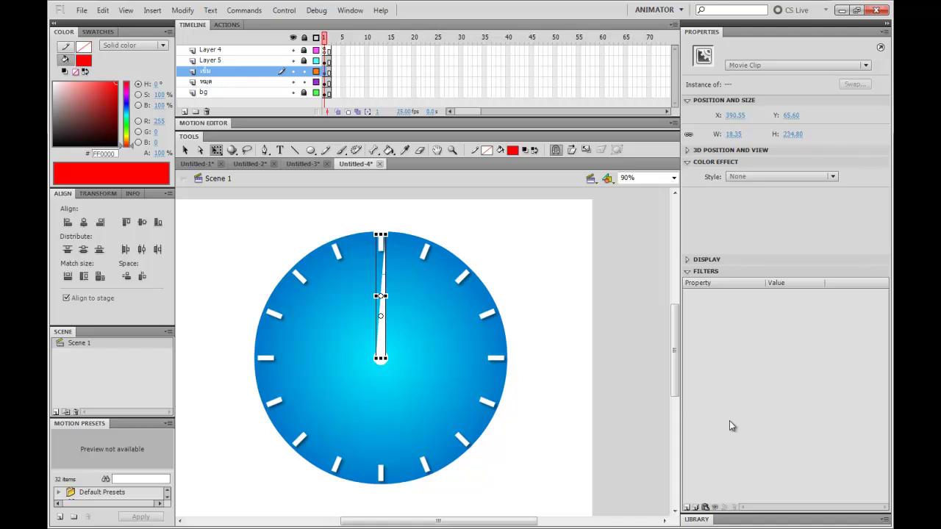
pyautogui.click(704, 509)
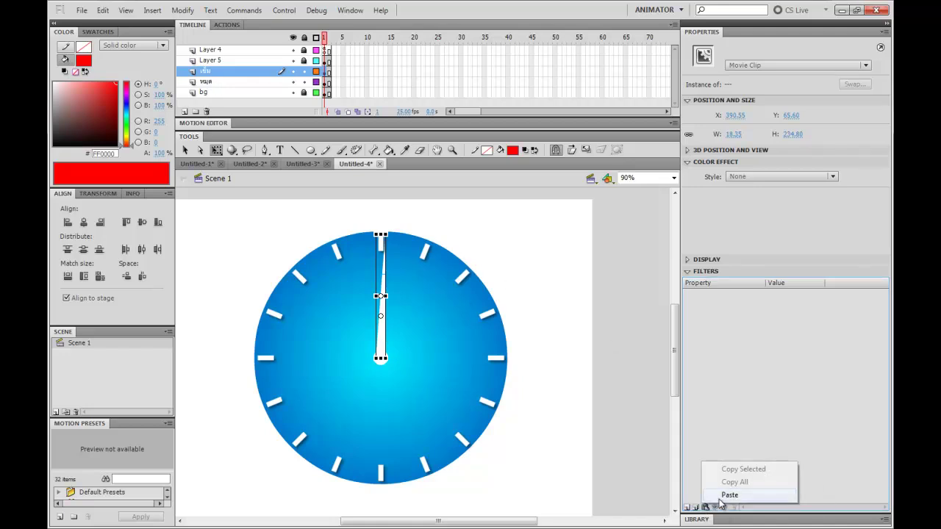
pyautogui.click(723, 495)
pyautogui.click(614, 385)
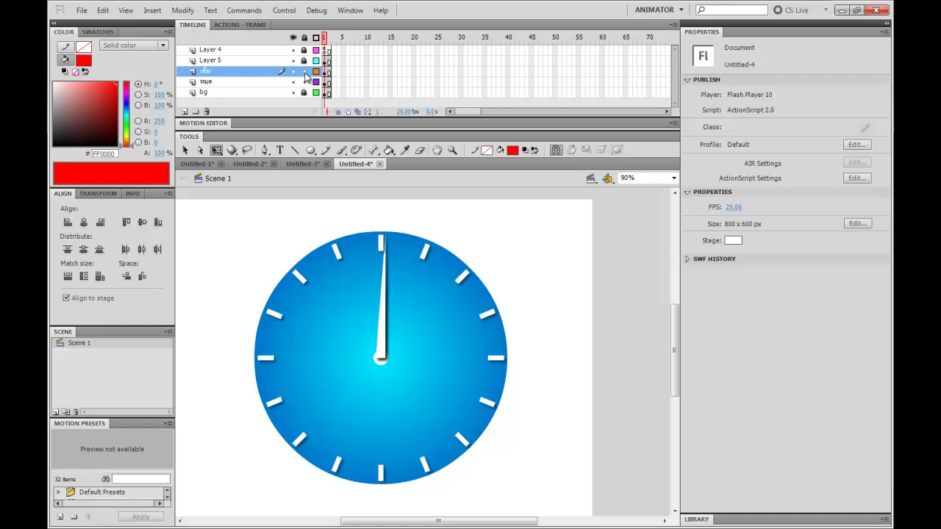
# Paste the copied Drop Shadow filter onto the centre pin on the หมุด layer.
pyautogui.click(326, 81)
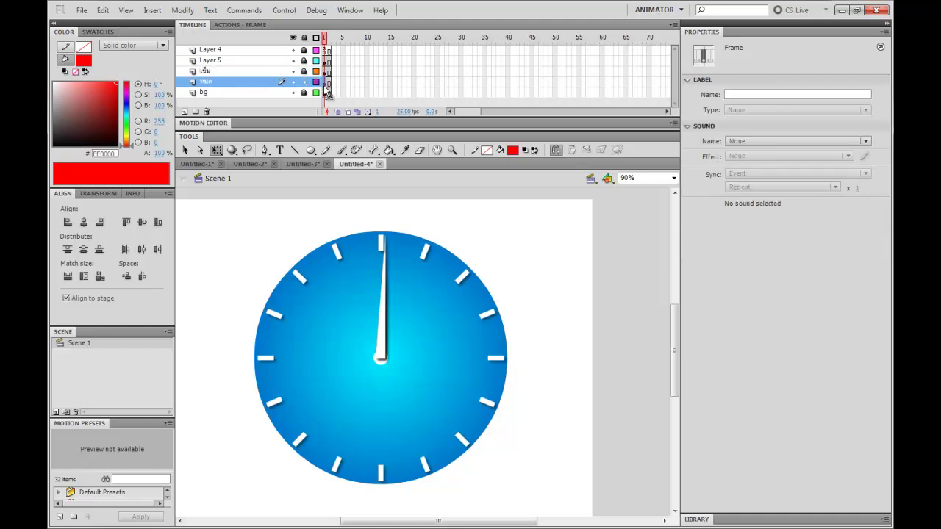
pyautogui.click(544, 316)
pyautogui.click(386, 365)
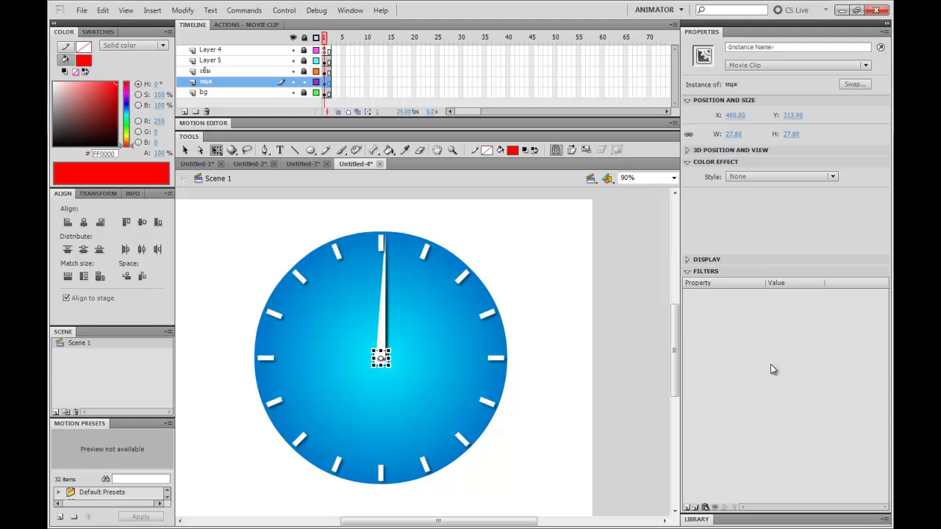
pyautogui.click(719, 503)
pyautogui.click(728, 498)
pyautogui.click(559, 290)
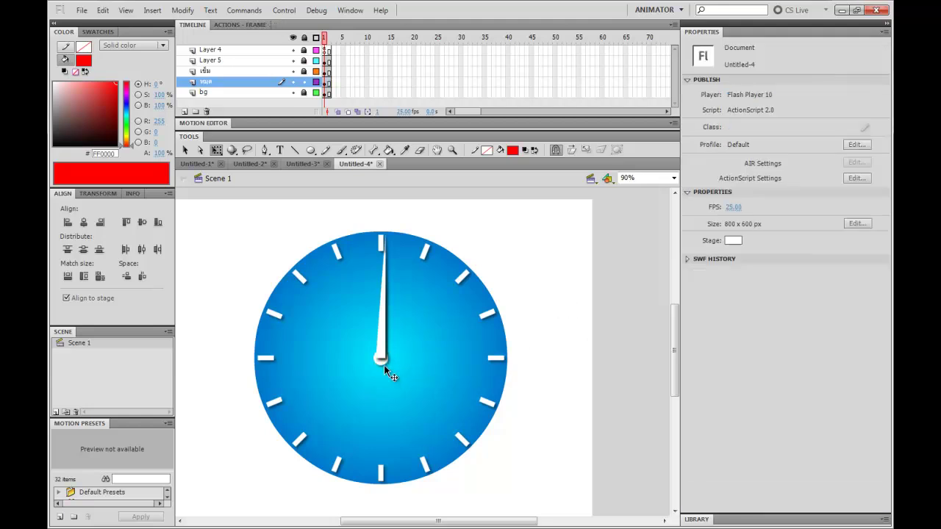
# Move the หมุด layer above the เข็ม layer, then preview the clock movie and close the preview.
pyautogui.click(227, 86)
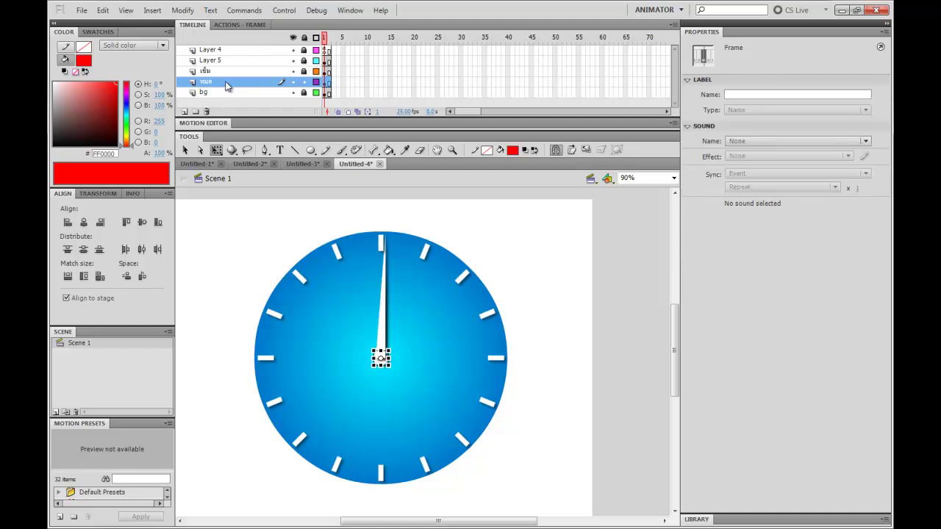
pyautogui.moveTo(219, 86); pyautogui.dragTo(215, 71)
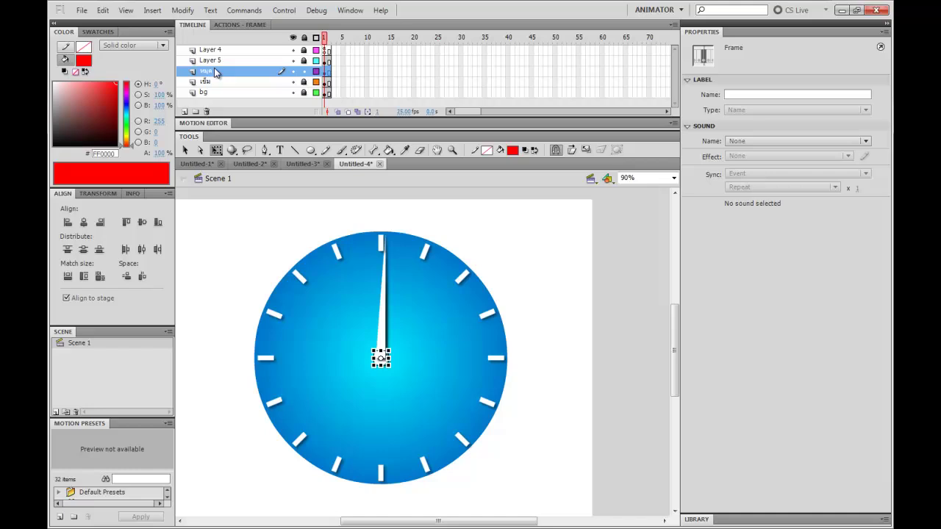
pyautogui.click(514, 257)
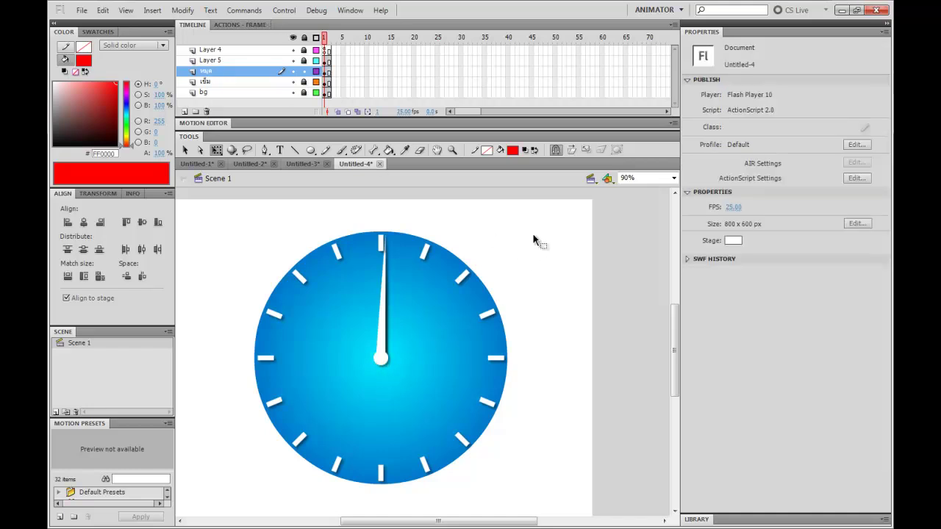
pyautogui.hotkey('ctrl', 'Return')
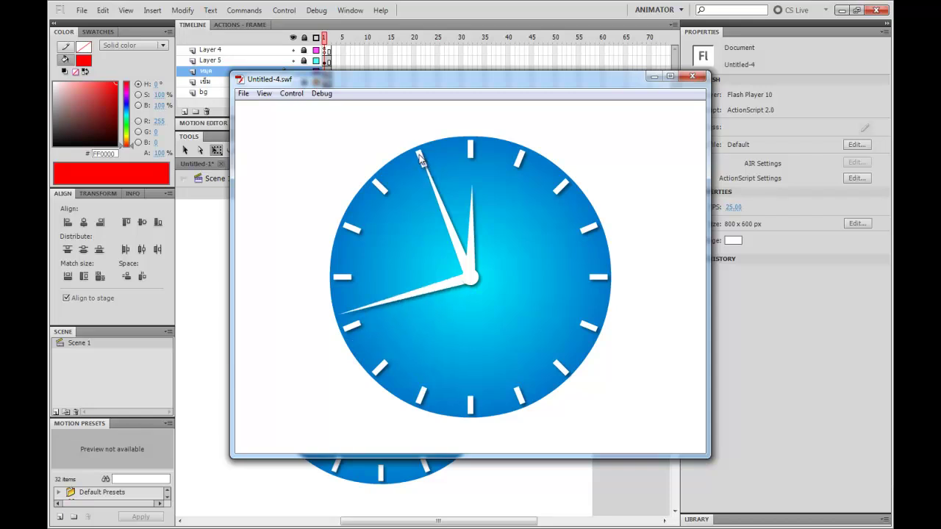
pyautogui.click(692, 76)
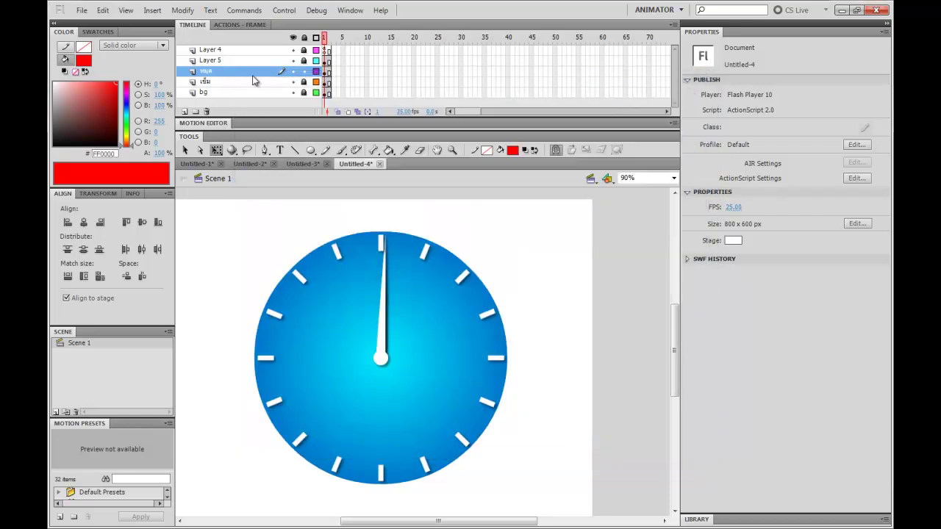
# Rename Layer 5, which holds the rim marks, as ขีด.
pyautogui.click(282, 61)
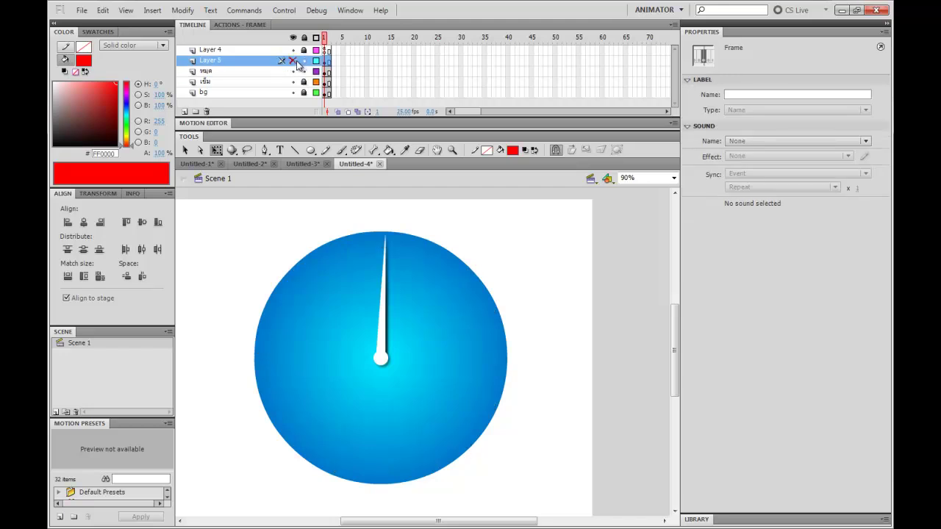
pyautogui.doubleClick(255, 61)
pyautogui.write('ขีด')
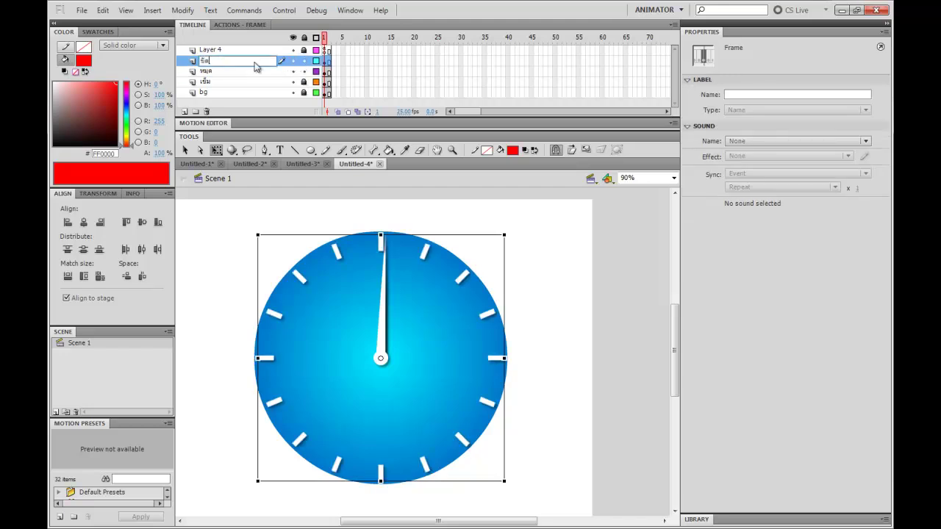
pyautogui.press('Return')
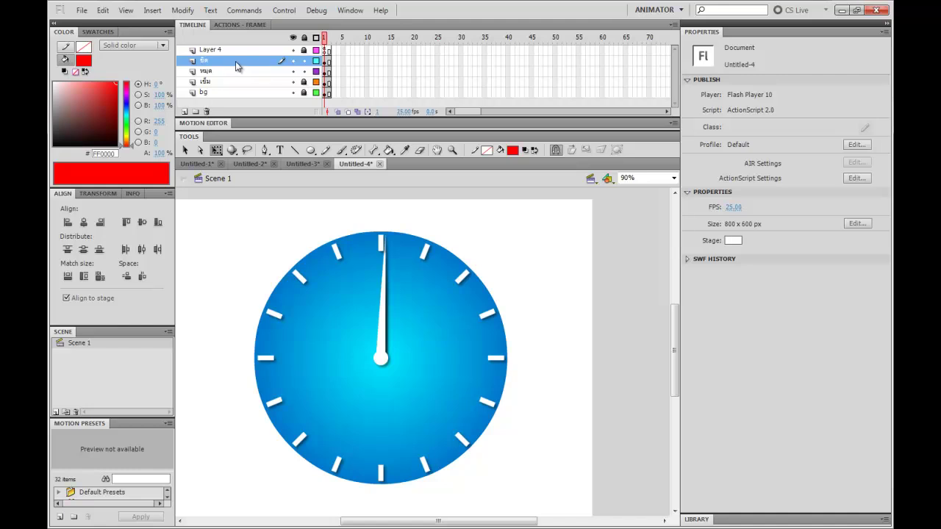
# Move the ขีด layer below the เข็ม layer, directly above bg, and test the clock movie.
pyautogui.moveTo(235, 62)
pyautogui.mouseDown()
pyautogui.moveTo(239, 88)
pyautogui.moveTo(228, 103)
pyautogui.moveTo(241, 79)
pyautogui.mouseUp()
pyautogui.click(533, 267)
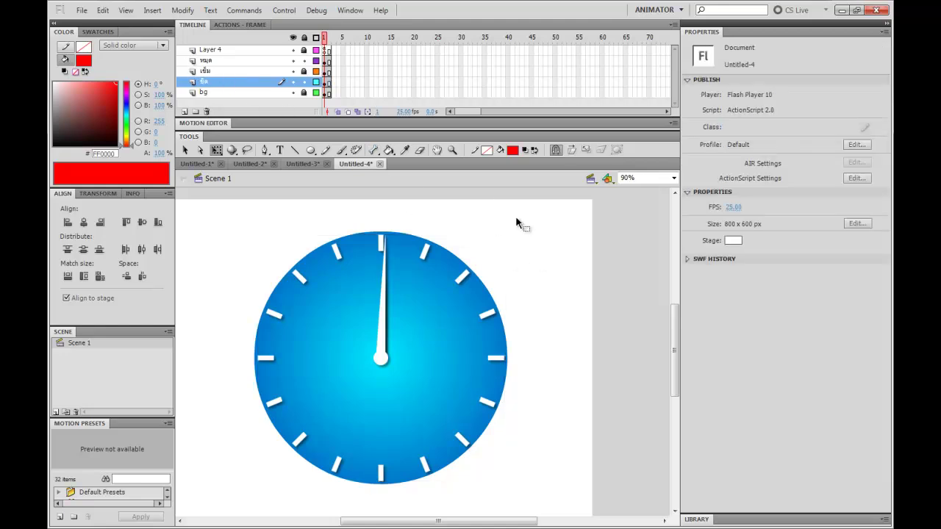
pyautogui.hotkey('ctrl', 'Return')
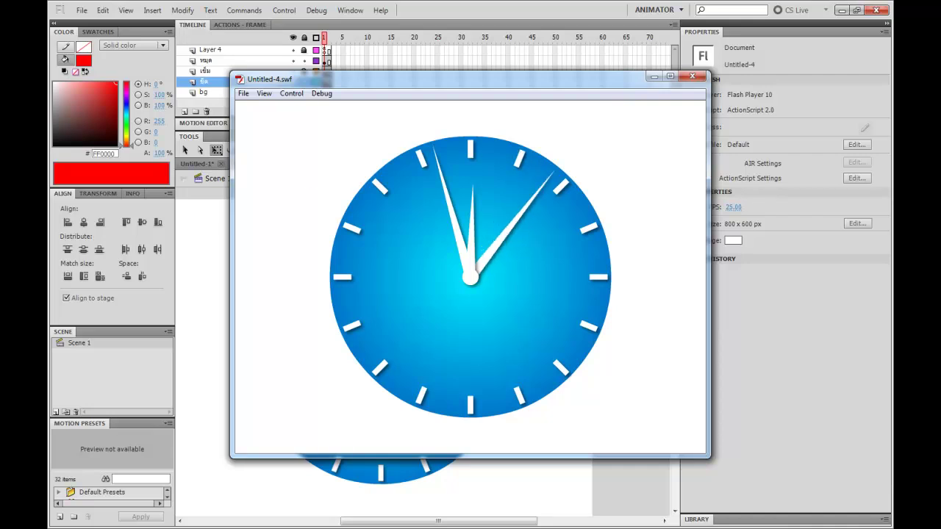
pyautogui.hotkey('alt', 'Tab')
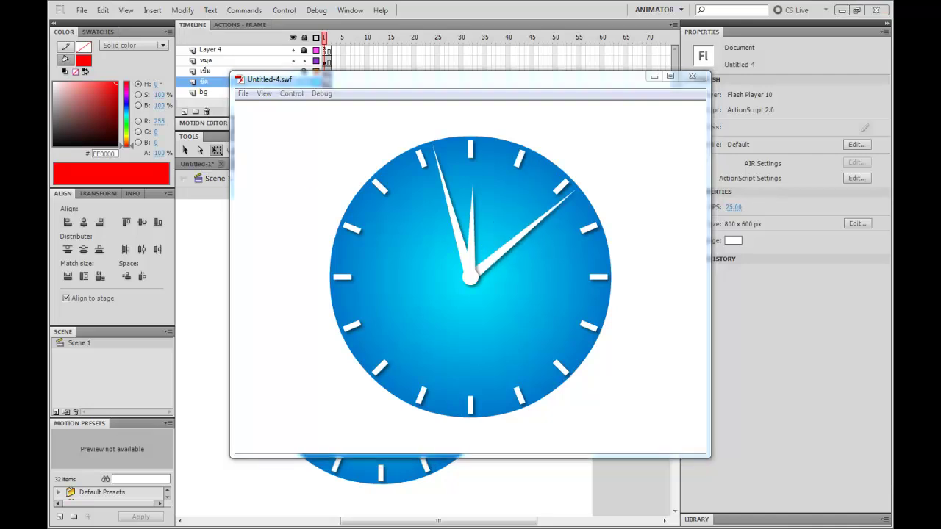